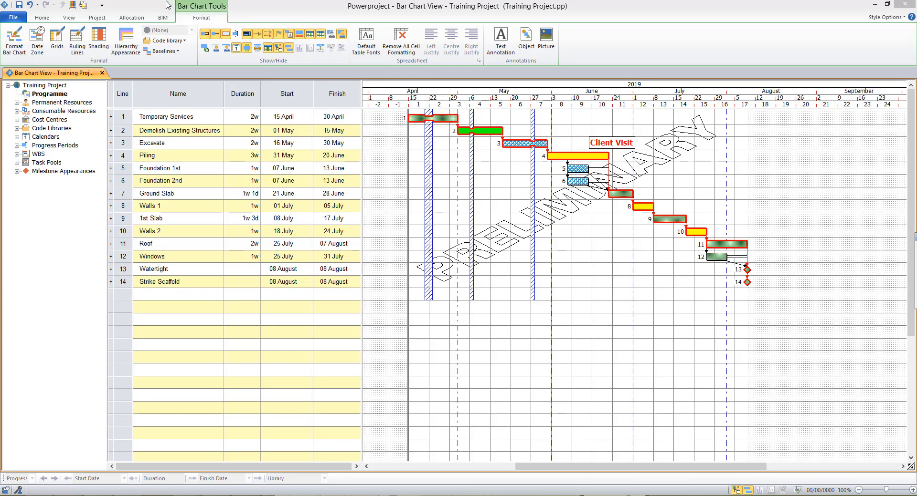
Step: Hide the Client Visit label and PRELIMINARY text annotations on the bar chart
{"action": "left_click", "coordinate": [291, 36]}
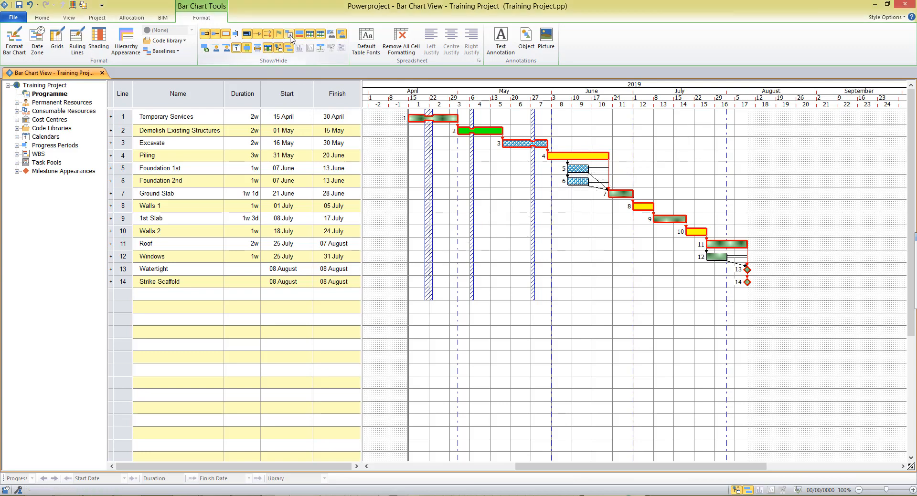
{"action": "left_click", "coordinate": [193, 295]}
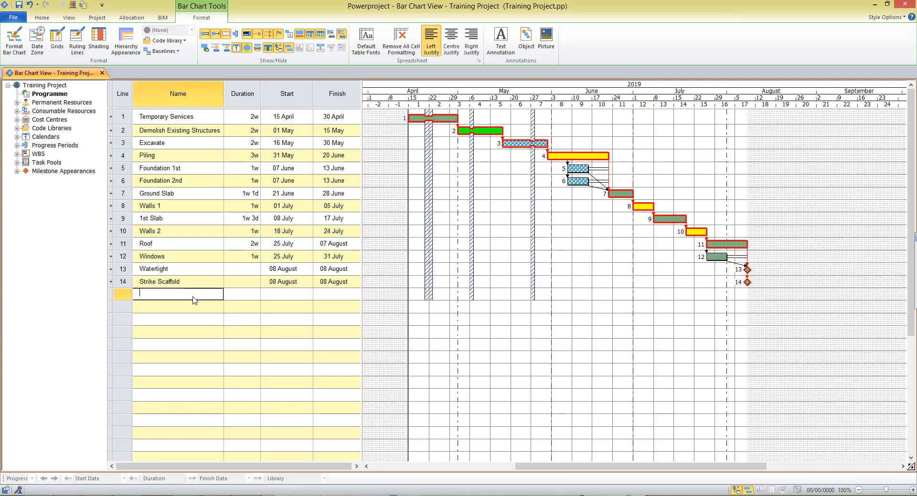
{"action": "left_click", "coordinate": [237, 294]}
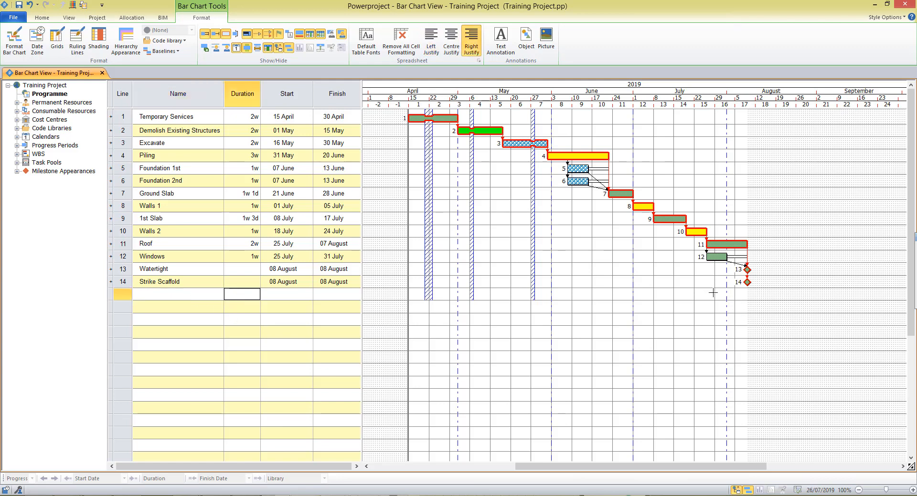
{"action": "left_click_drag", "start_coordinate": [713, 293], "coordinate": [764, 320]}
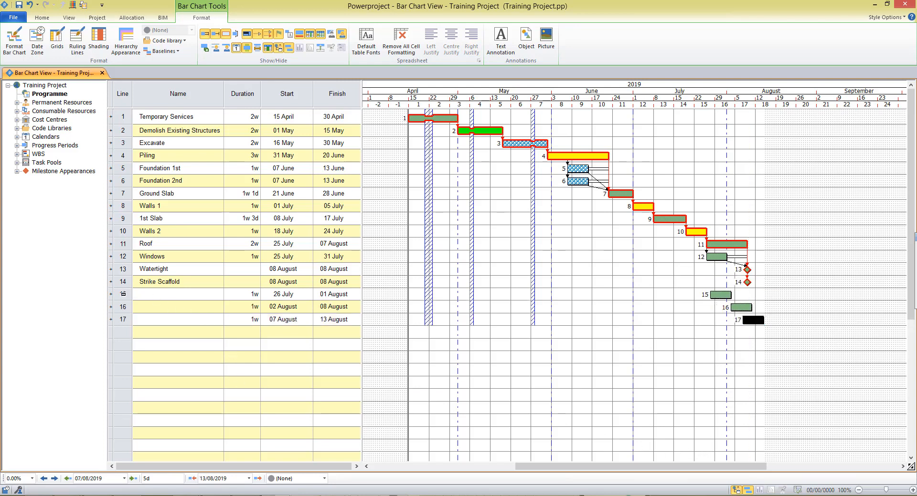
{"action": "left_click_drag", "start_coordinate": [124, 294], "coordinate": [125, 321]}
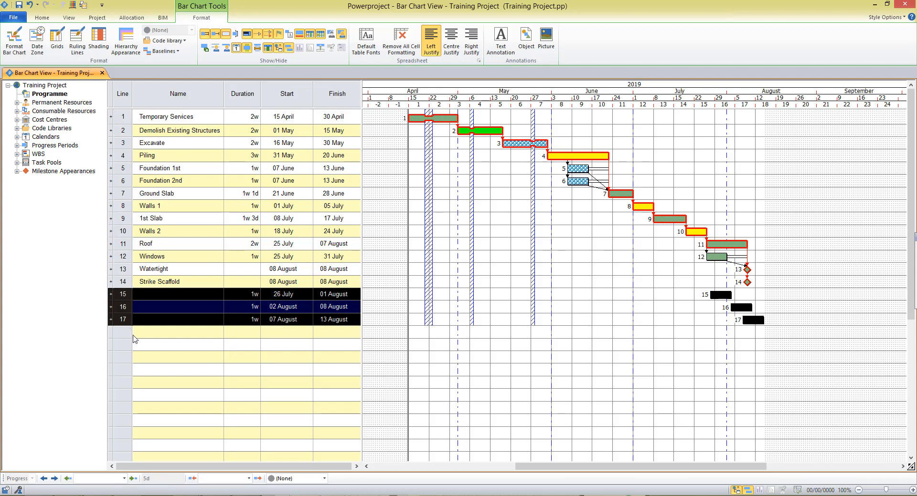
{"action": "key", "text": "Delete"}
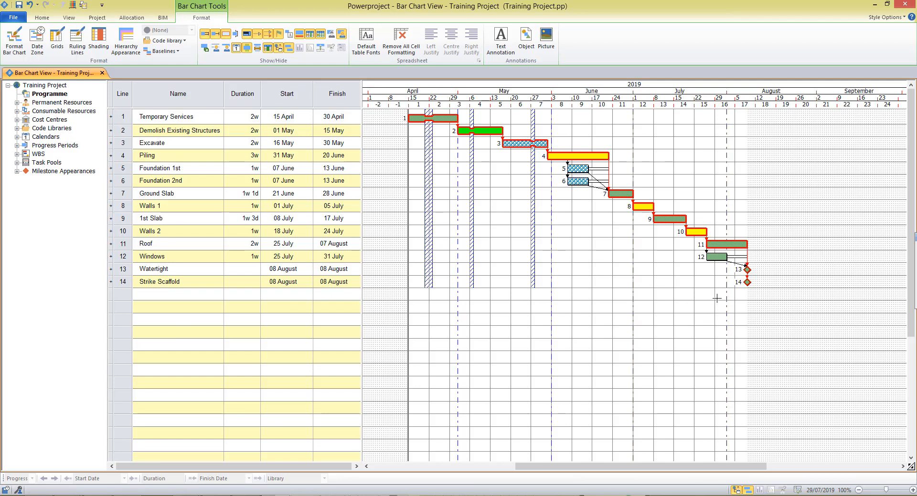
Step: Draw four one-week tasks on one line below Strike Scaffold, starting 26 July and 5, 14 and 23 August, and name the bar Appt 1
{"action": "left_click_drag", "start_coordinate": [718, 294], "coordinate": [784, 295]}
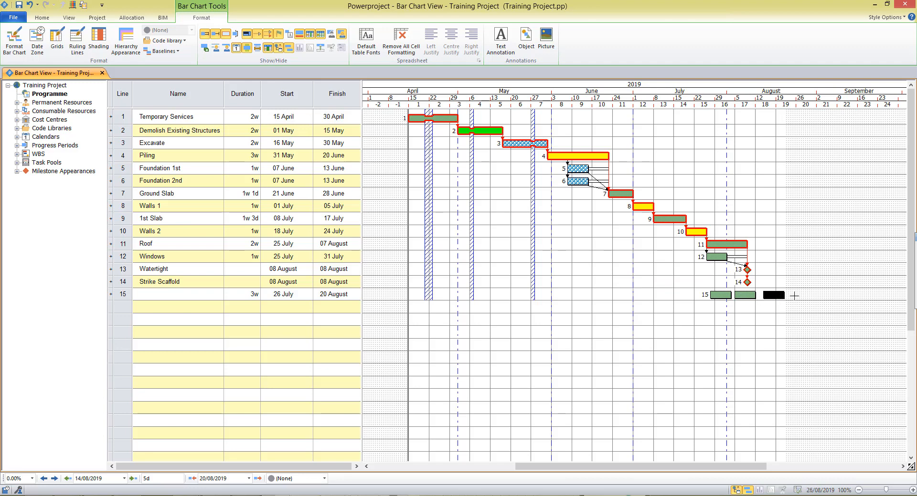
{"action": "left_click_drag", "start_coordinate": [795, 295], "coordinate": [817, 295]}
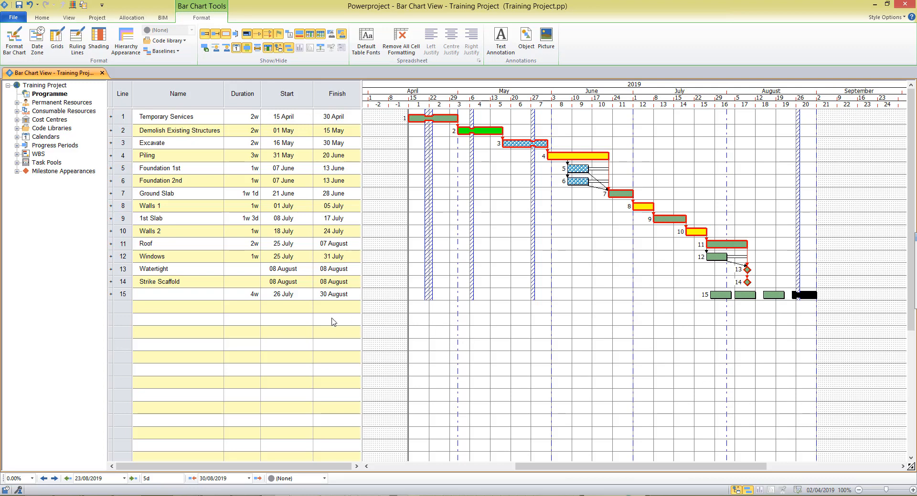
{"action": "left_click", "coordinate": [183, 297]}
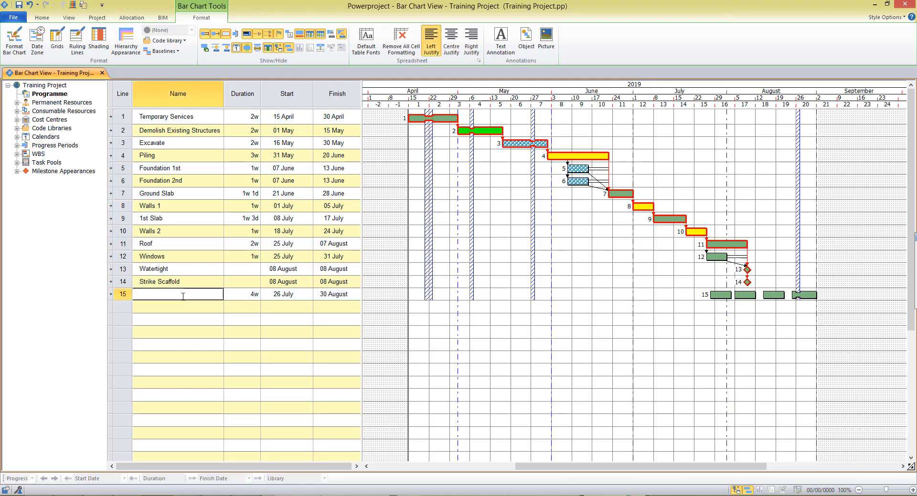
{"action": "type", "text": "Appt 1"}
Step: Expand the Appt 1 bar, name its four tasks Ceilings, Carpentry, Plumbing and Plaster in order, and collapse it again
{"action": "left_click", "coordinate": [110, 294]}
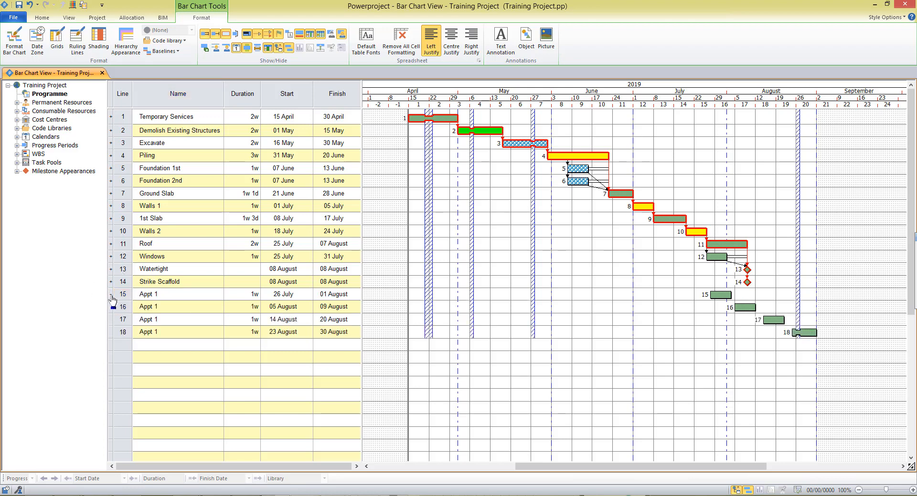
{"action": "left_click", "coordinate": [167, 293]}
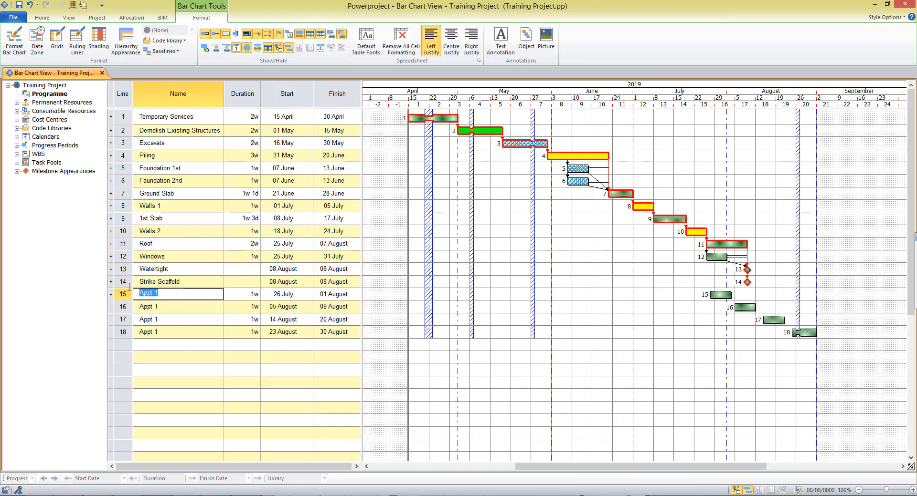
{"action": "type", "text": "Ceilings"}
{"action": "left_click", "coordinate": [166, 306]}
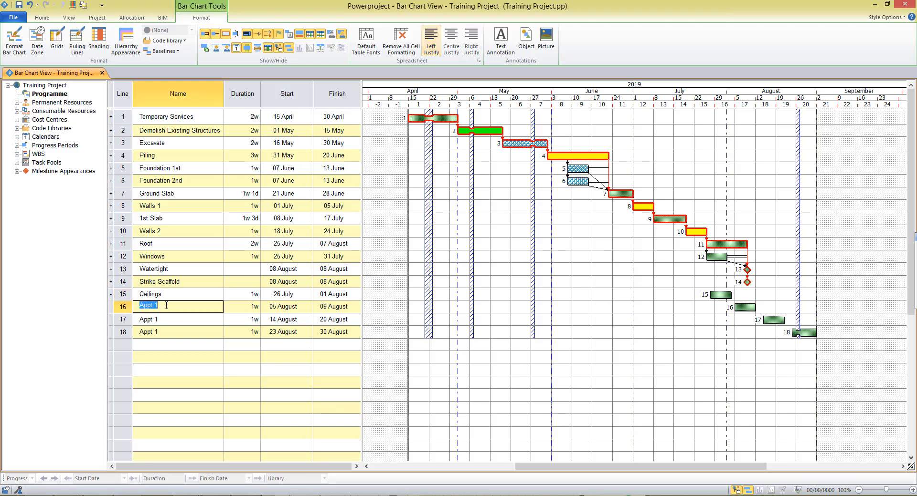
{"action": "type", "text": "Carpentry"}
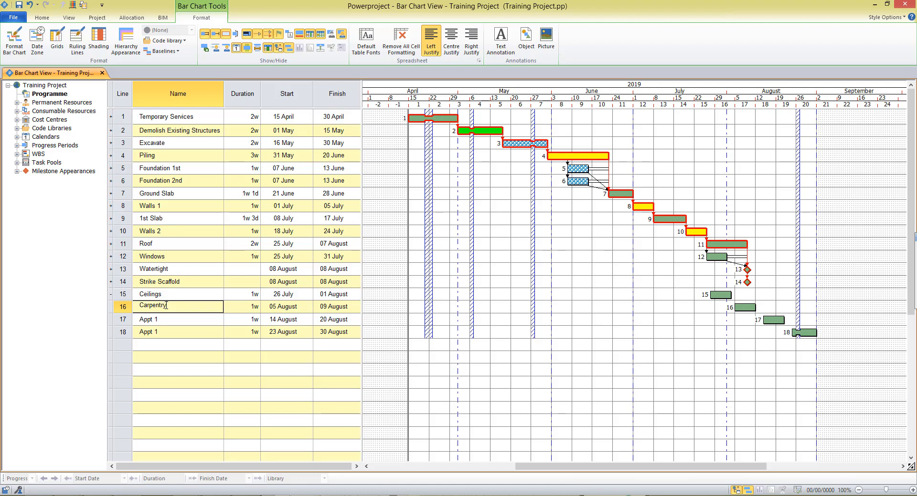
{"action": "key", "text": "Return"}
{"action": "type", "text": "Plumbing"}
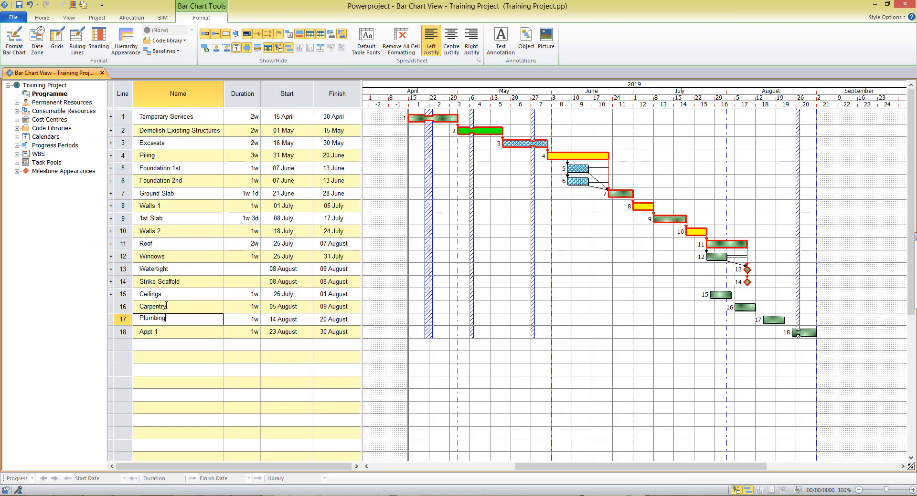
{"action": "key", "text": "Return"}
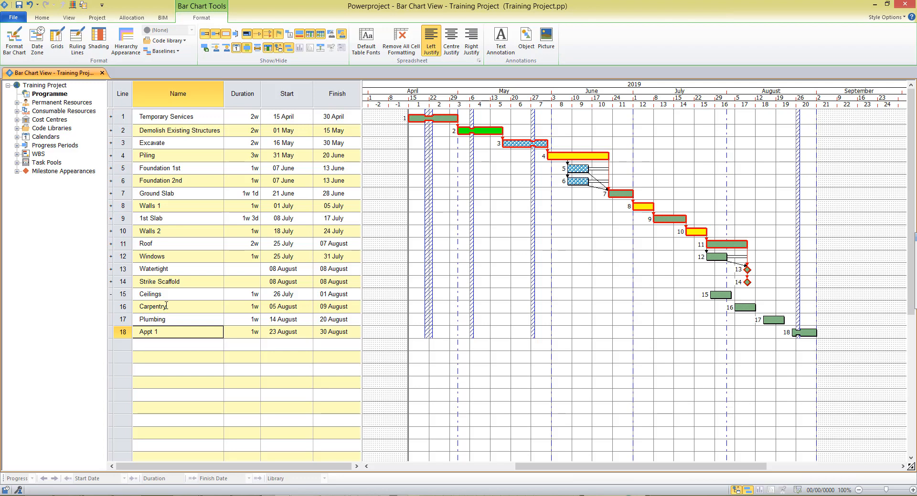
{"action": "type", "text": "Plaster"}
{"action": "key", "text": "Return"}
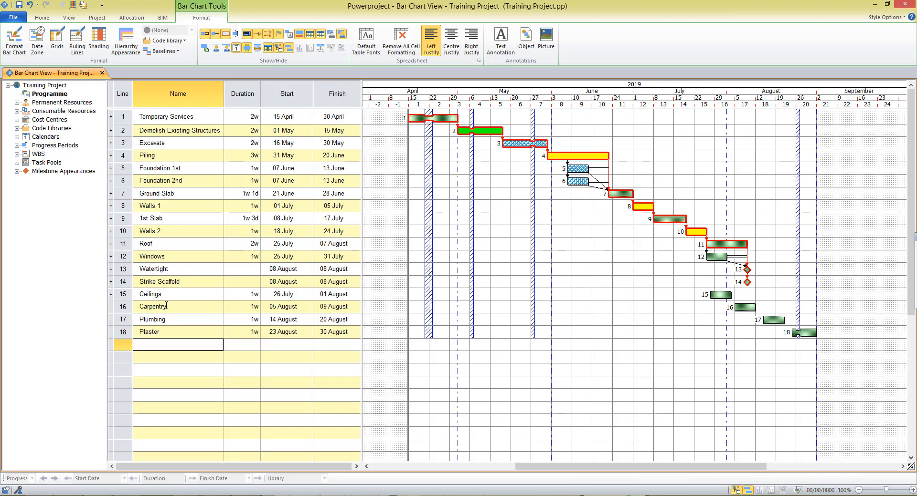
{"action": "left_click", "coordinate": [112, 296]}
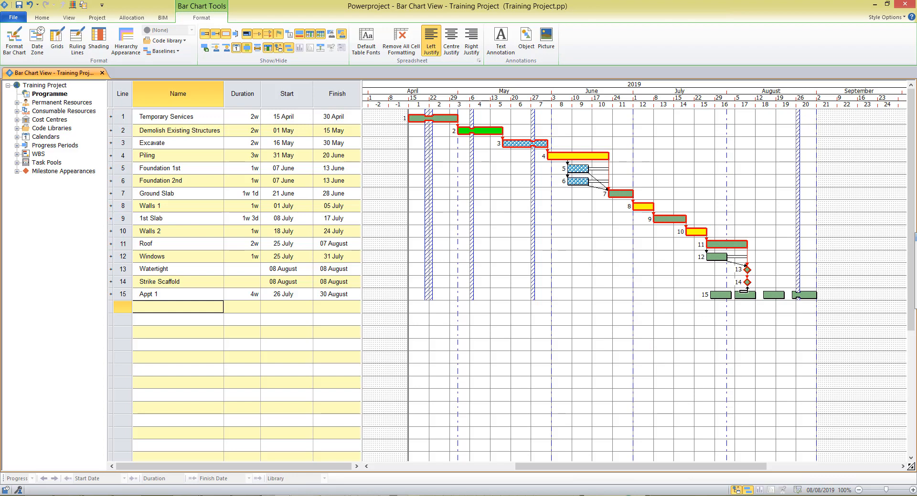
Step: Link the Strike Scaffold milestone to the start of Appt 1's first task and reschedule the programme
{"action": "left_click_drag", "start_coordinate": [740, 291], "coordinate": [713, 293]}
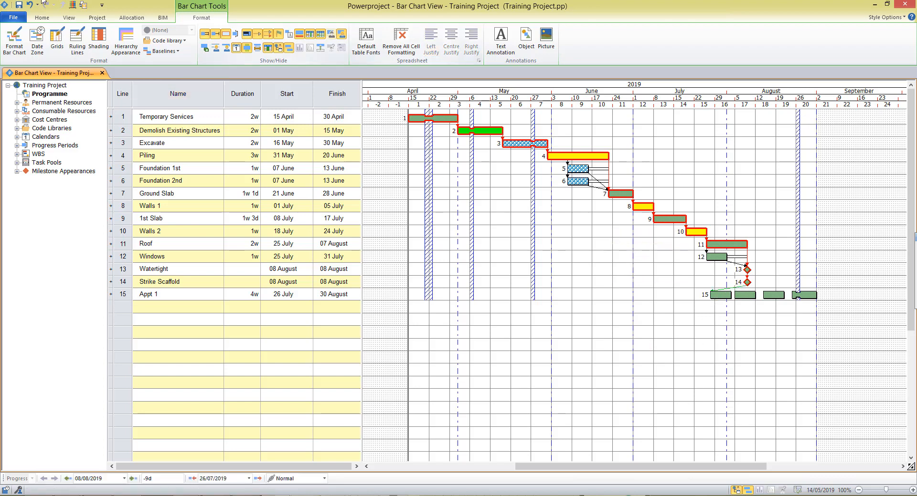
{"action": "left_click", "coordinate": [43, 18]}
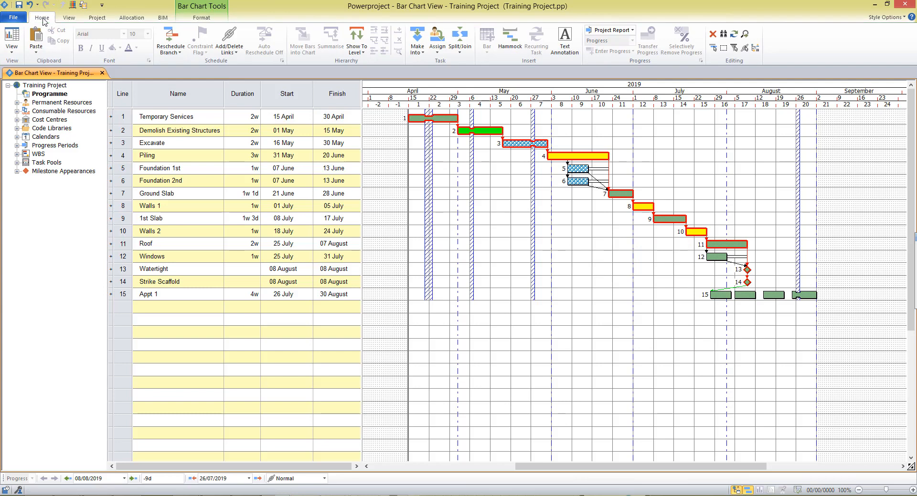
{"action": "left_click", "coordinate": [171, 36]}
{"action": "left_click", "coordinate": [503, 286]}
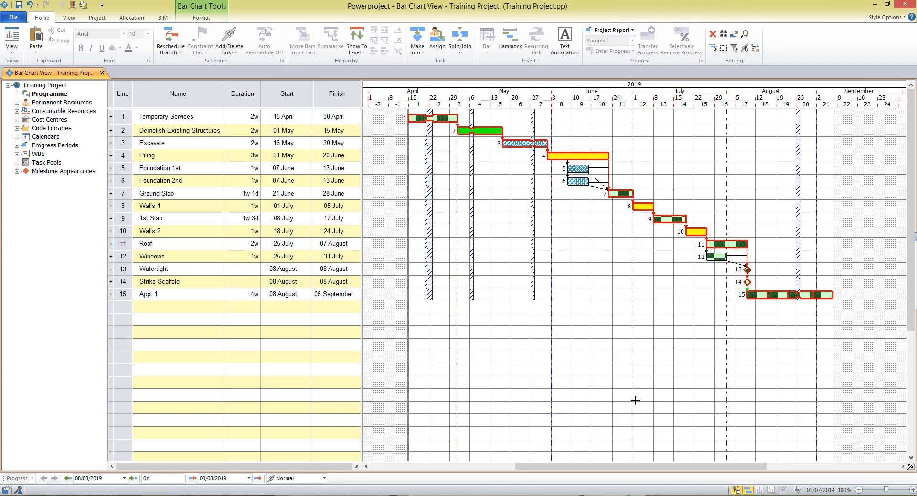
Step: Assign the Trades Contractor codes for Phil's Ceilings and the carpenter to the first and second tasks of Appt 1
{"action": "left_click", "coordinate": [18, 129]}
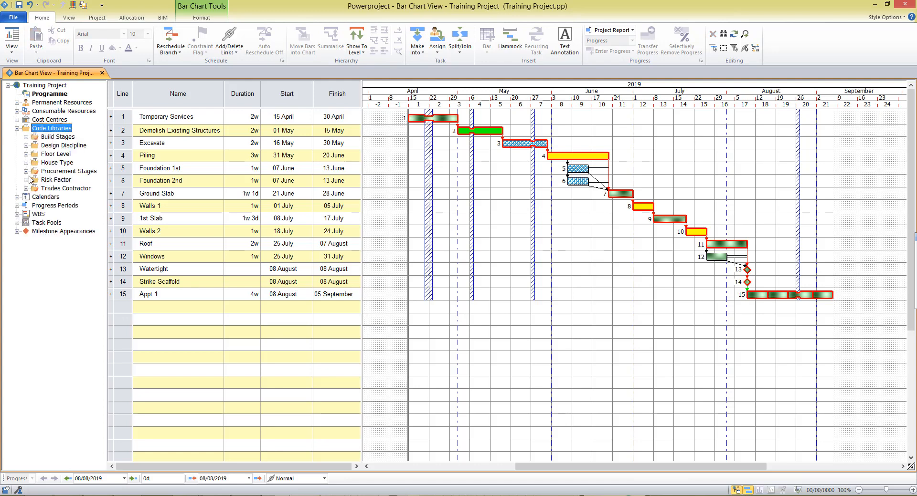
{"action": "left_click", "coordinate": [26, 189]}
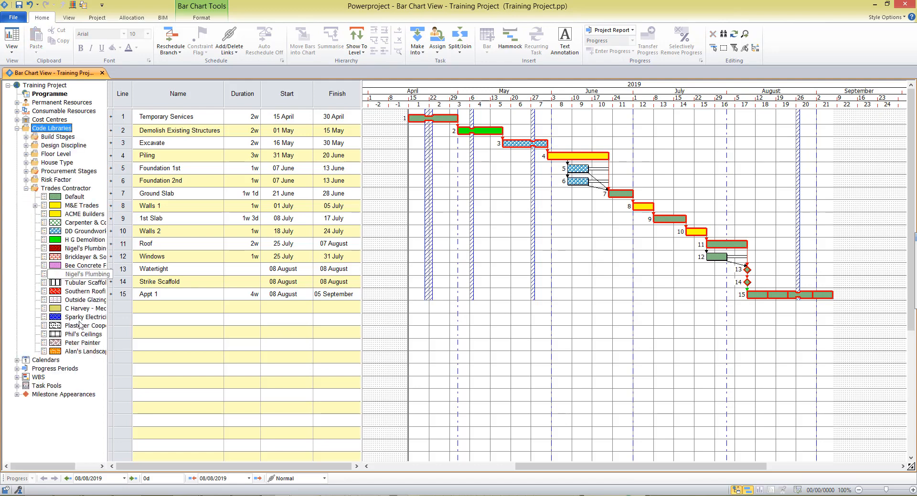
{"action": "left_click_drag", "start_coordinate": [649, 467], "coordinate": [724, 485]}
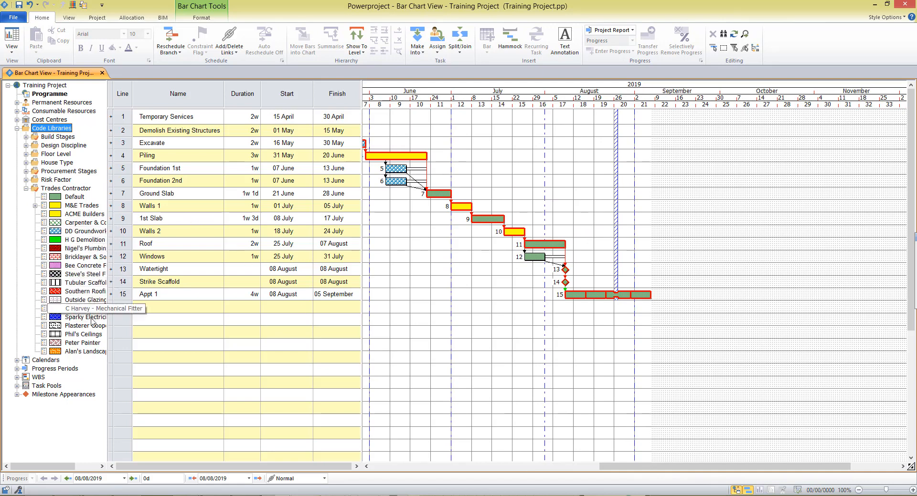
{"action": "left_click_drag", "start_coordinate": [91, 337], "coordinate": [571, 298]}
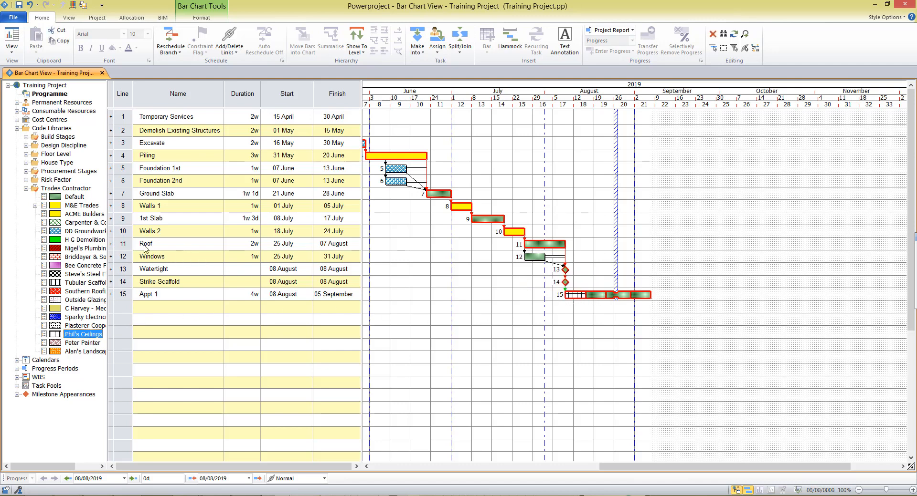
{"action": "left_click_drag", "start_coordinate": [81, 225], "coordinate": [599, 300]}
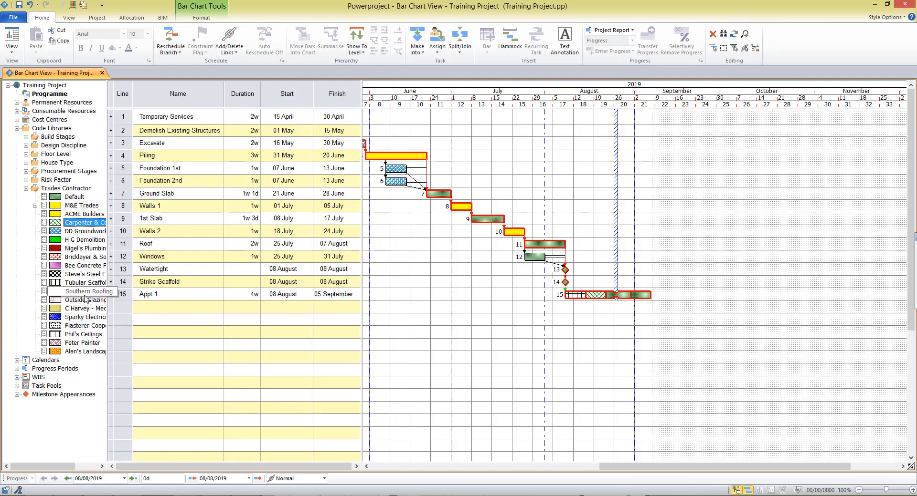
Step: Assign the Nigel's Plumbing and plasterer codes to Appt 1's third and fourth tasks, then collapse the Trades Contractor library
{"action": "left_click", "coordinate": [84, 251]}
{"action": "left_click_drag", "start_coordinate": [85, 253], "coordinate": [616, 298]}
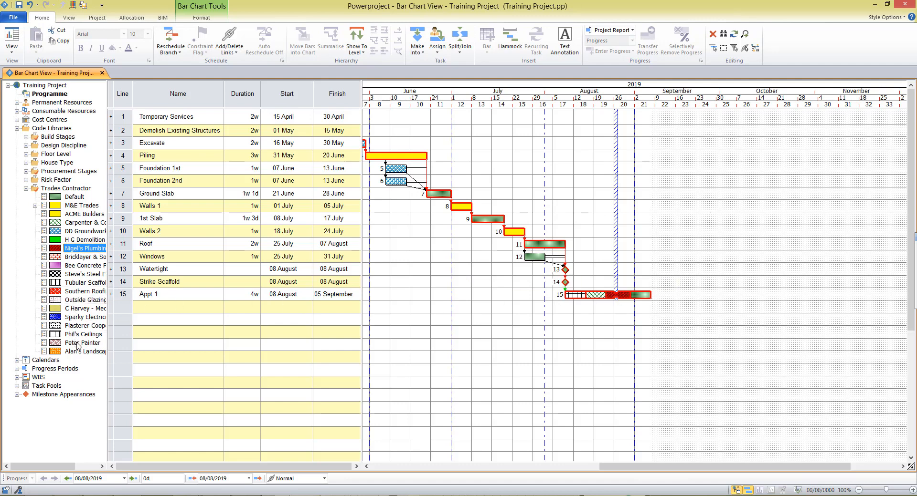
{"action": "left_click_drag", "start_coordinate": [82, 328], "coordinate": [646, 299]}
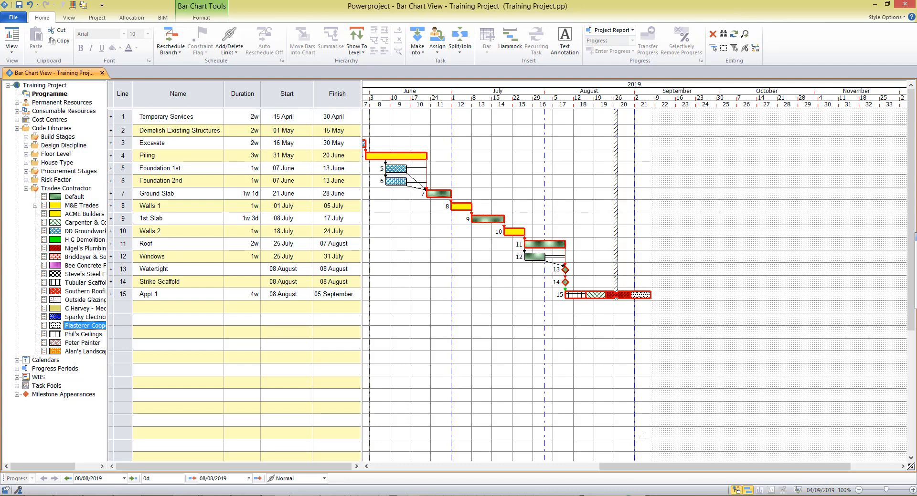
{"action": "double_click", "coordinate": [26, 190]}
{"action": "left_click", "coordinate": [26, 188]}
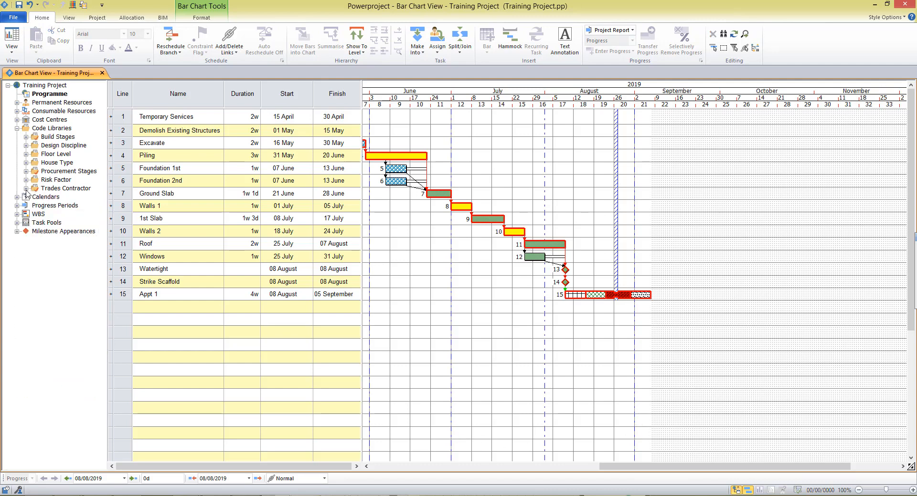
Step: Copy the Appt 1 bar, paste it while retaining its links, and return to the Programme chart
{"action": "left_click", "coordinate": [123, 293]}
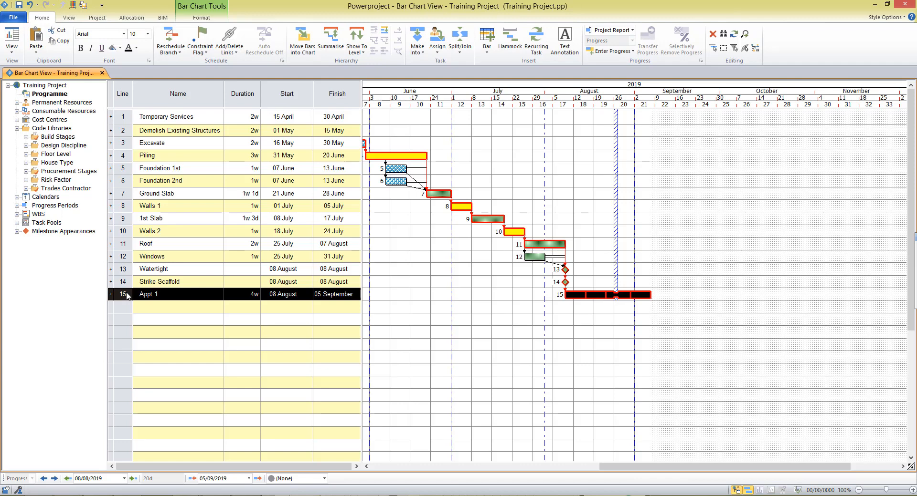
{"action": "right_click", "coordinate": [127, 296]}
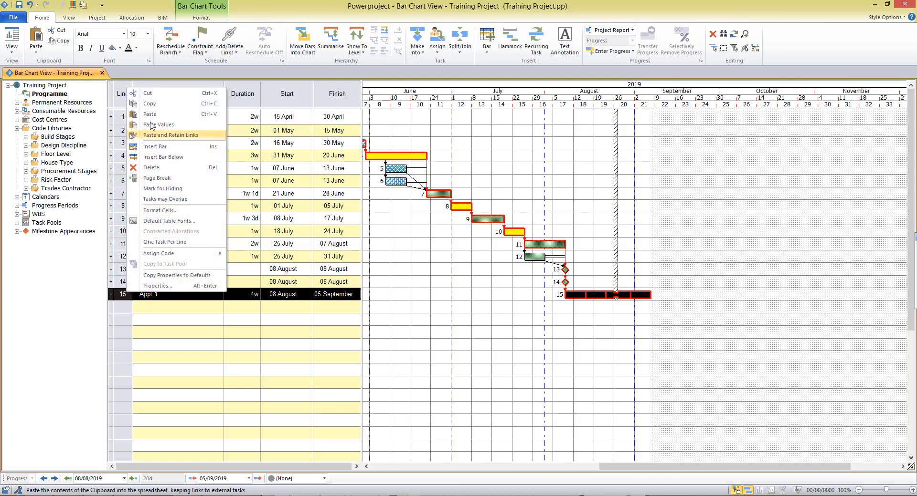
{"action": "left_click", "coordinate": [62, 42]}
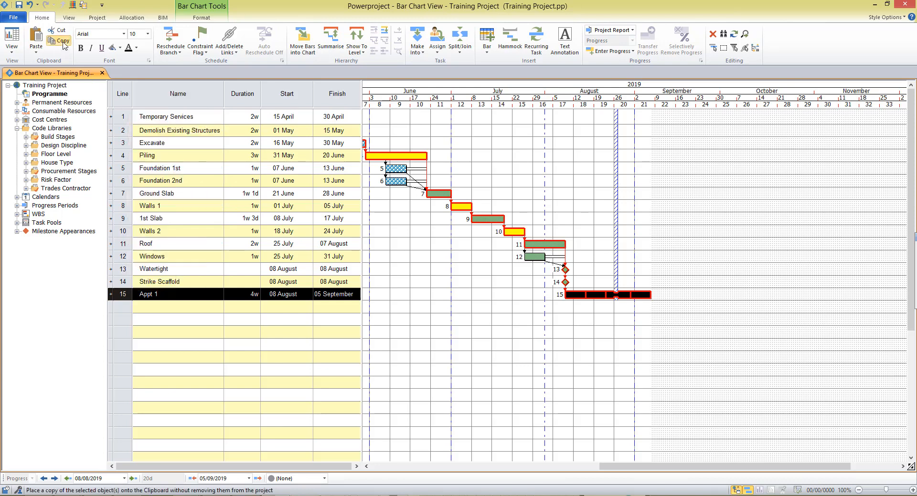
{"action": "left_click", "coordinate": [36, 52]}
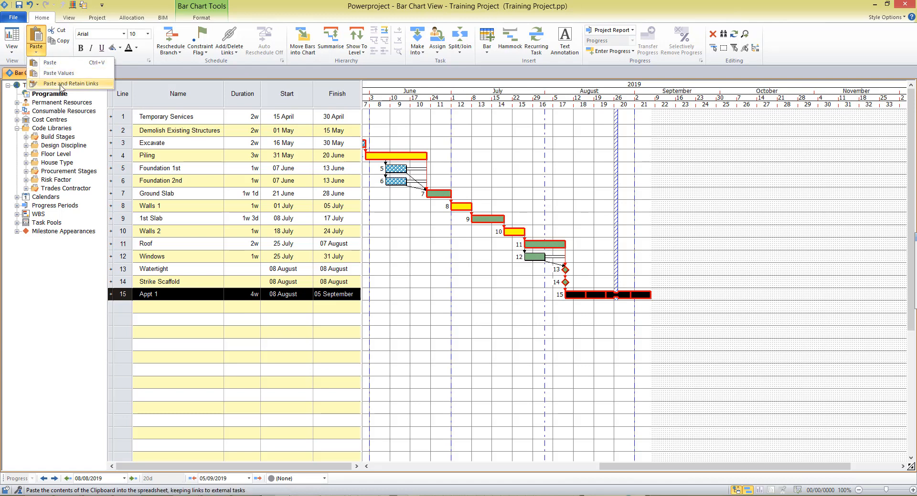
{"action": "left_click", "coordinate": [62, 84]}
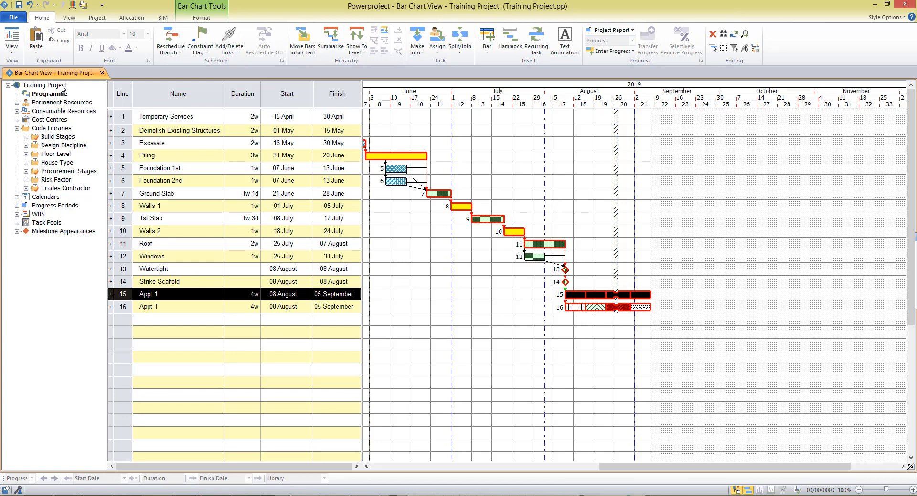
{"action": "left_click", "coordinate": [62, 86]}
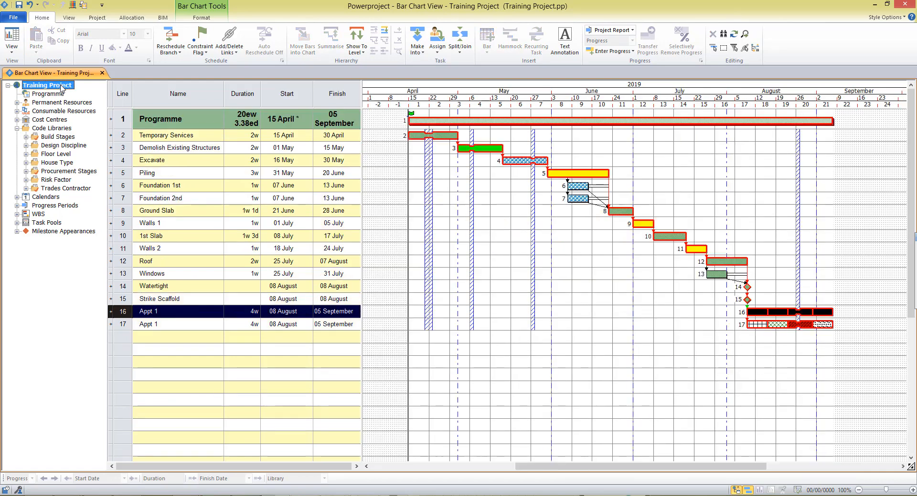
{"action": "left_click", "coordinate": [48, 94]}
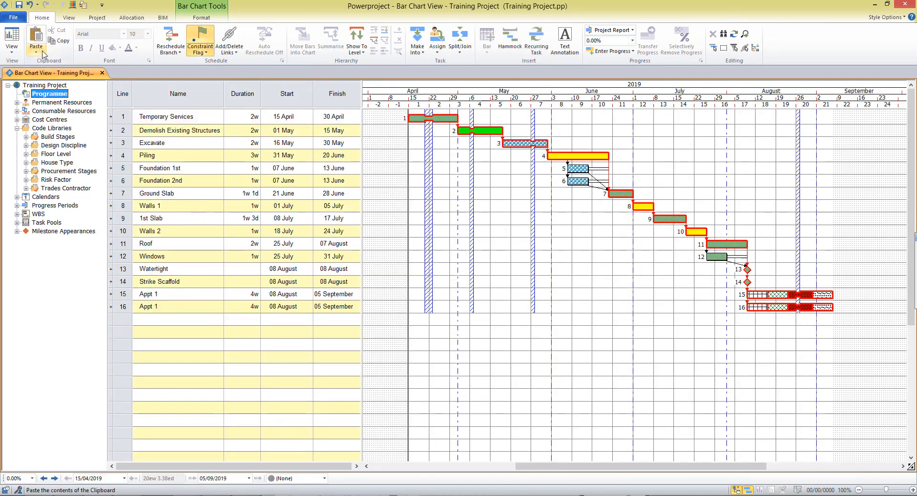
Step: Paste a further copy of the Appt 1 bar into the programme, retaining its links
{"action": "left_click", "coordinate": [38, 54]}
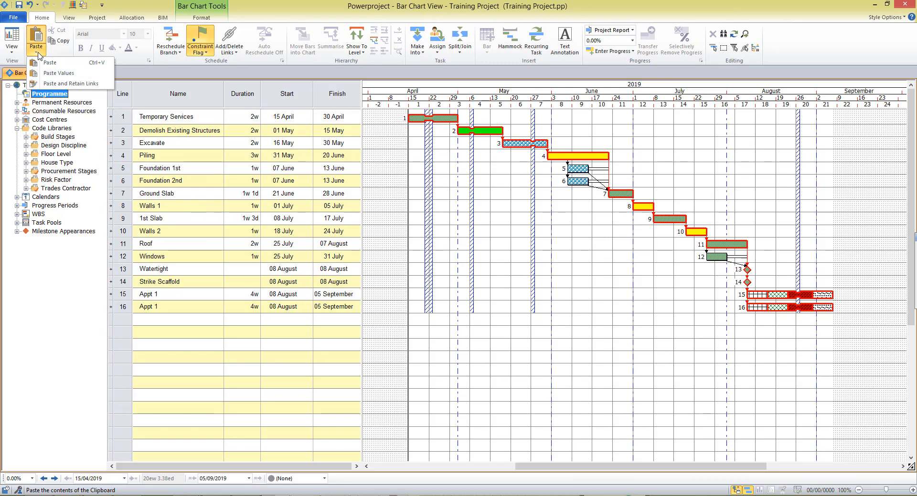
{"action": "left_click", "coordinate": [52, 85]}
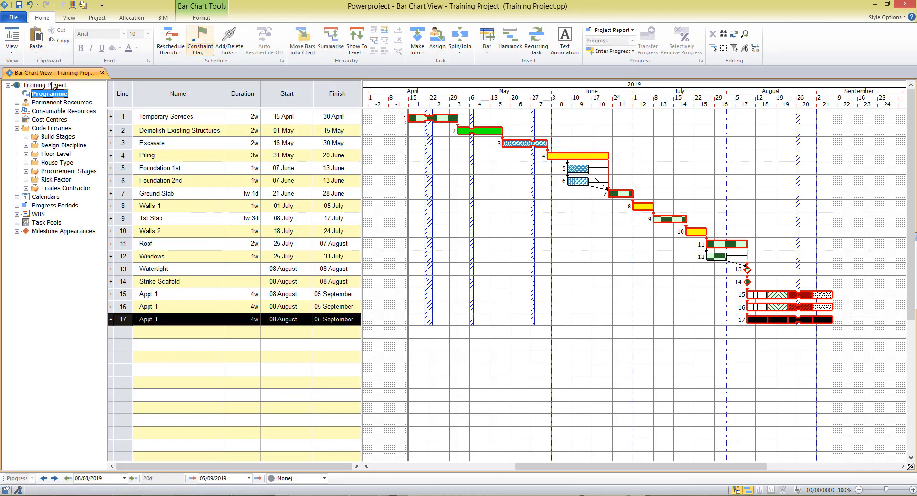
{"action": "left_click", "coordinate": [660, 411]}
{"action": "left_click_drag", "start_coordinate": [750, 295], "coordinate": [754, 300]}
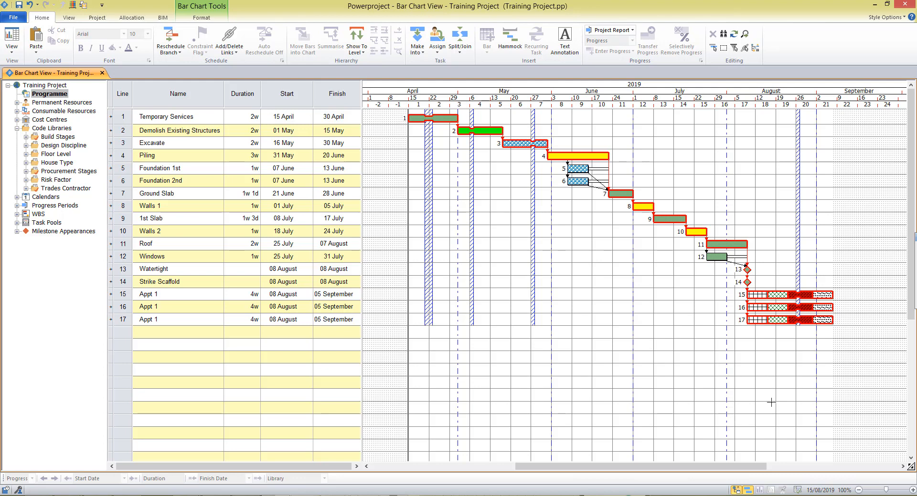
Step: Rename the two copied apartment bars as Appt 2 and Appt 3
{"action": "left_click", "coordinate": [167, 294]}
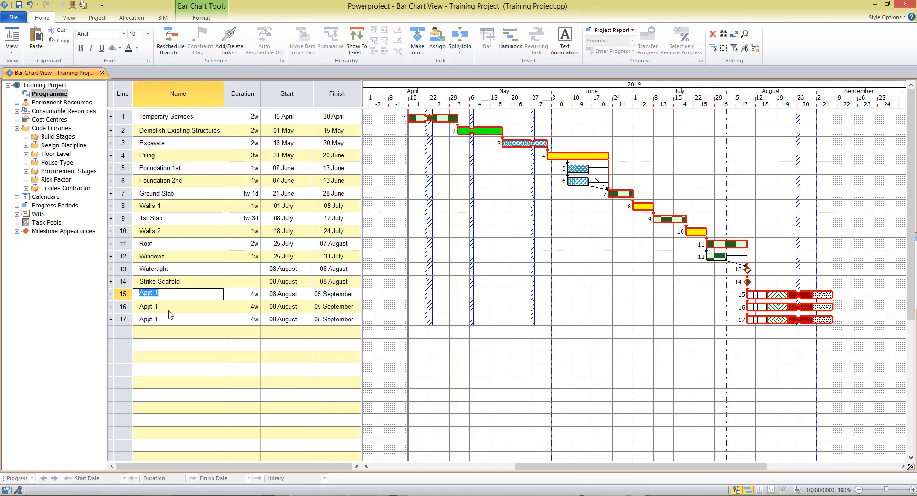
{"action": "left_click", "coordinate": [169, 309]}
{"action": "left_click", "coordinate": [168, 307]}
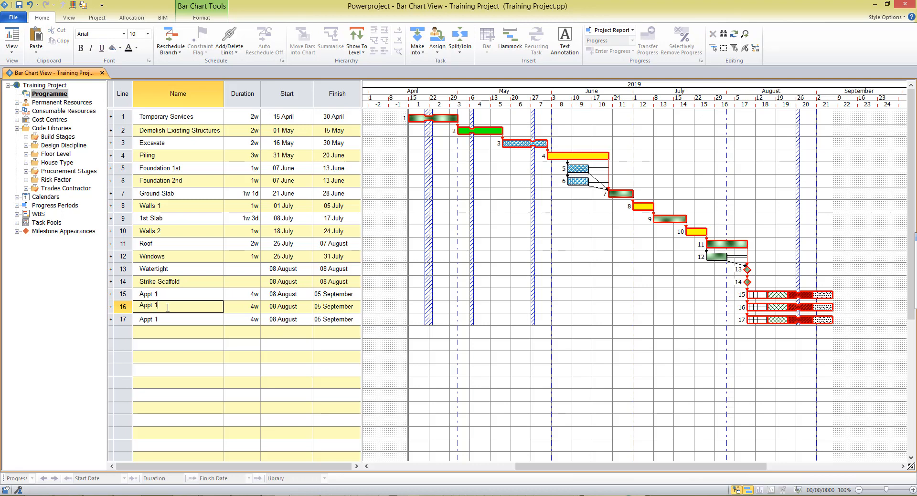
{"action": "left_click", "coordinate": [167, 319]}
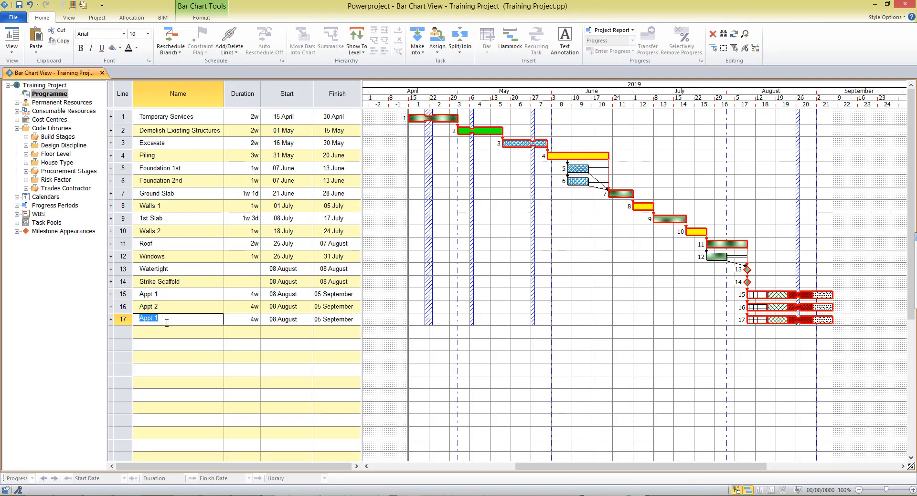
{"action": "left_click", "coordinate": [167, 320]}
Step: Add a zero-duration Handover milestone below Appt 3 and move it to 09 September
{"action": "left_click", "coordinate": [158, 339]}
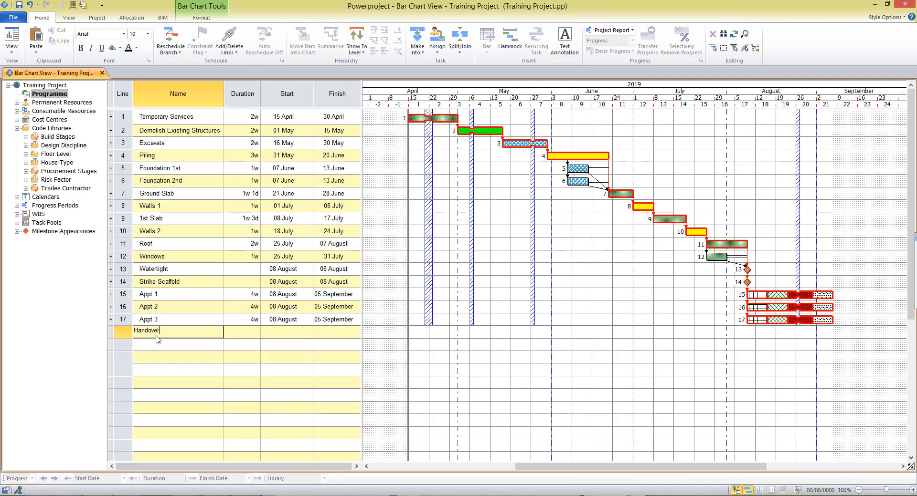
{"action": "type", "text": "Handover"}
{"action": "left_click", "coordinate": [246, 333]}
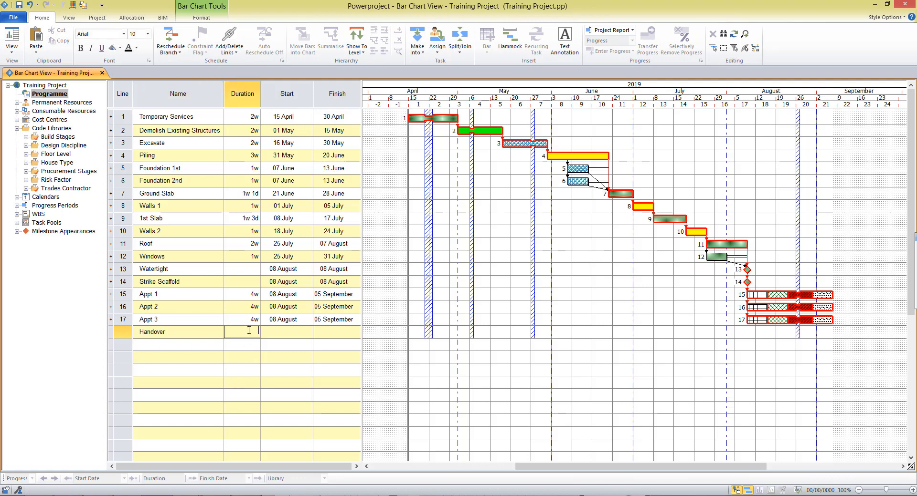
{"action": "key", "text": "Return"}
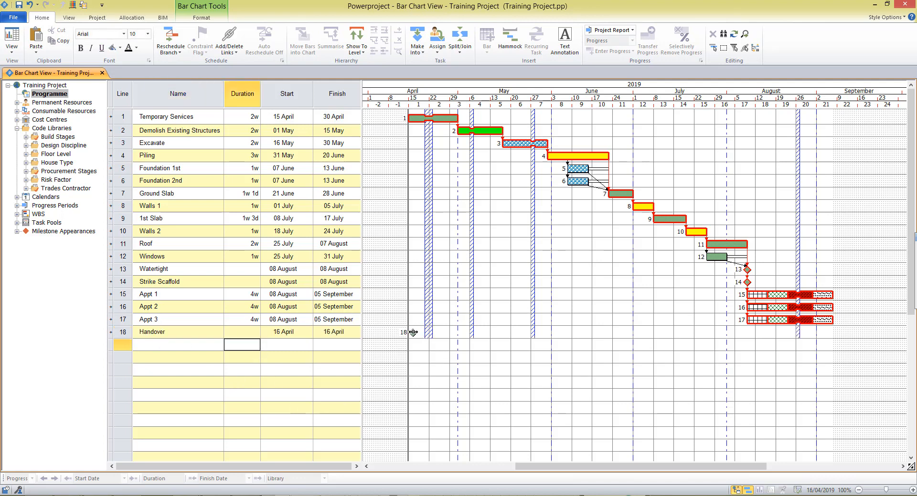
{"action": "left_click_drag", "start_coordinate": [413, 332], "coordinate": [837, 333]}
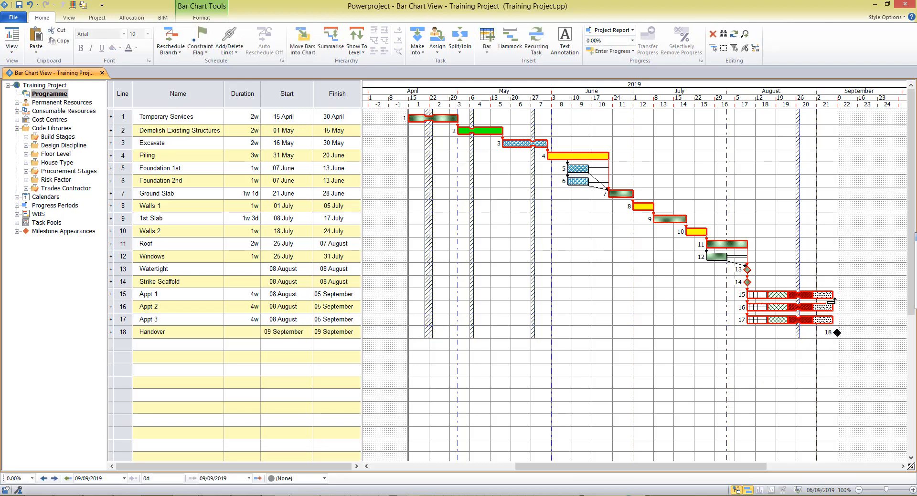
Step: Link the final tasks of the apartment bars to the Handover milestone and reschedule with the default progress period settings
{"action": "left_click_drag", "start_coordinate": [831, 300], "coordinate": [837, 333]}
{"action": "left_click", "coordinate": [841, 364]}
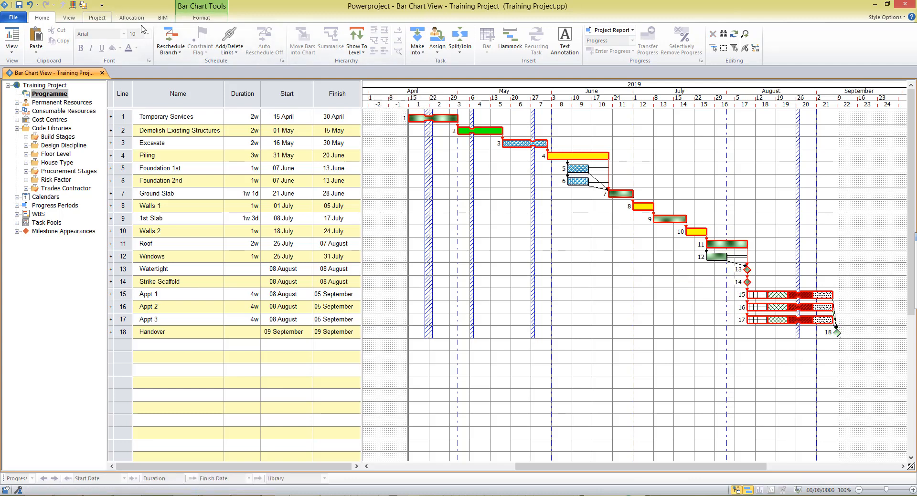
{"action": "left_click", "coordinate": [170, 38]}
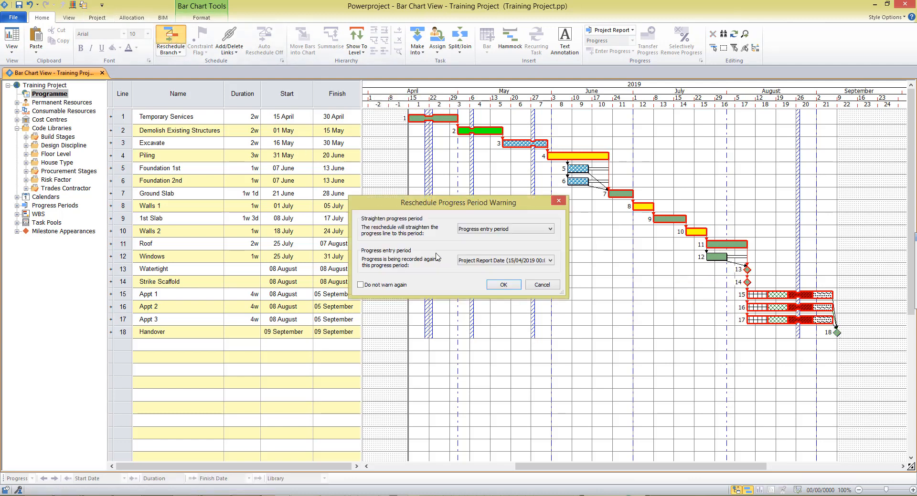
{"action": "left_click", "coordinate": [503, 285]}
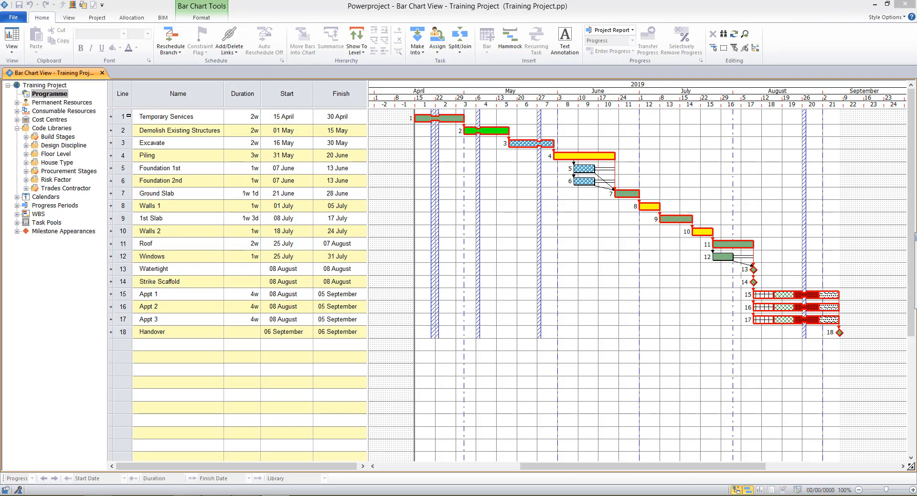
Step: Summarise Temporary Services and Demolish Existing Structures under a summary named Site Establishment
{"action": "left_click_drag", "start_coordinate": [125, 116], "coordinate": [127, 131]}
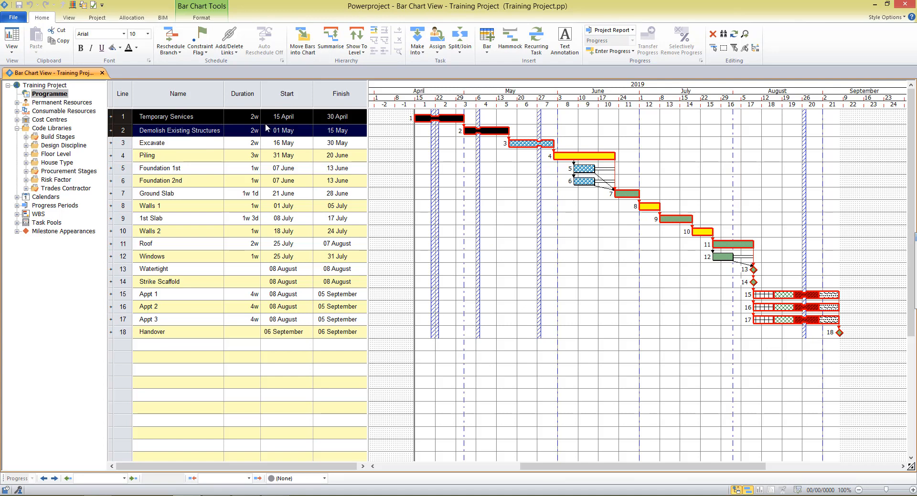
{"action": "left_click", "coordinate": [333, 50]}
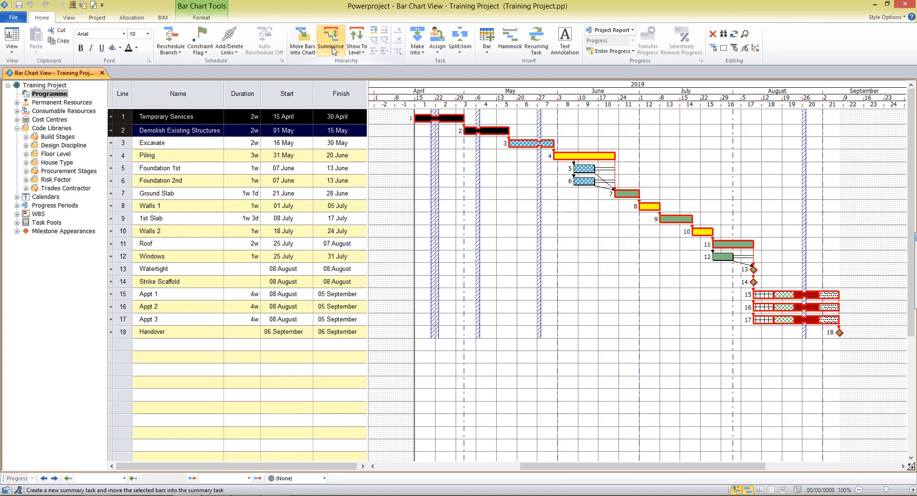
{"action": "left_click", "coordinate": [182, 116]}
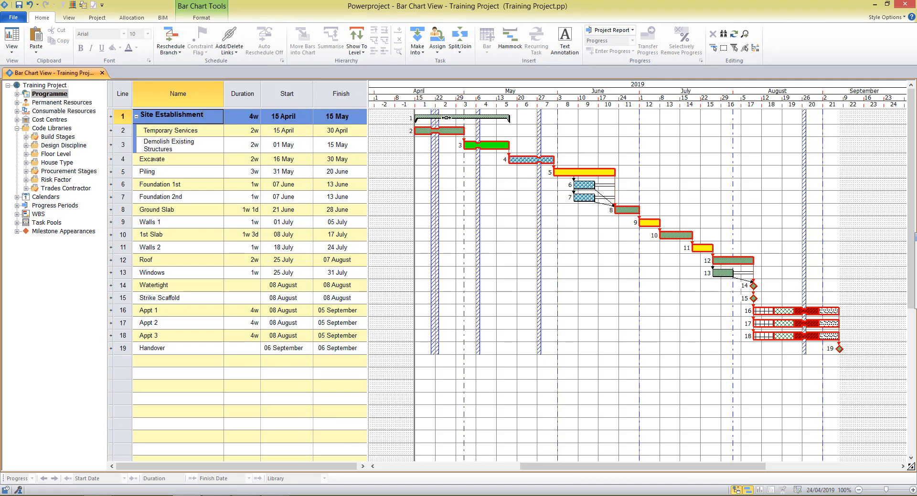
Step: Summarise the bars from Excavate to Ground Slab under a summary named Sub Structure
{"action": "left_click_drag", "start_coordinate": [124, 159], "coordinate": [126, 210]}
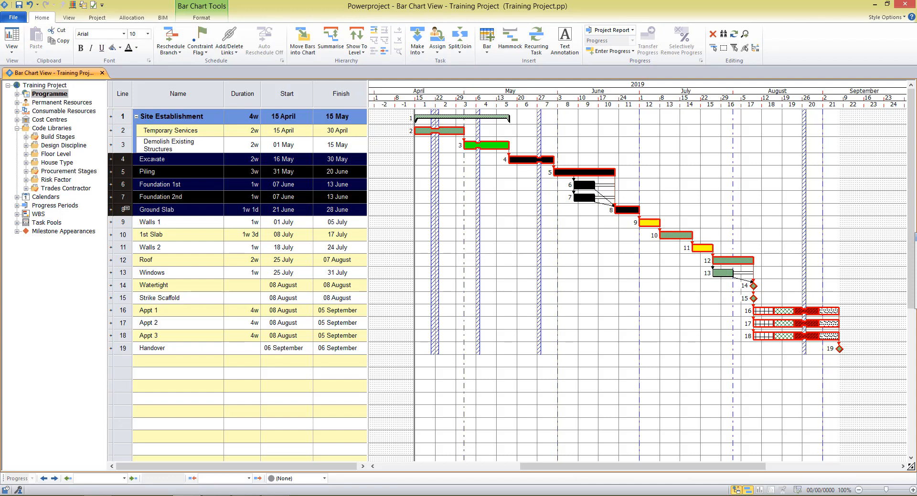
{"action": "left_click", "coordinate": [333, 43]}
{"action": "left_click", "coordinate": [194, 155]}
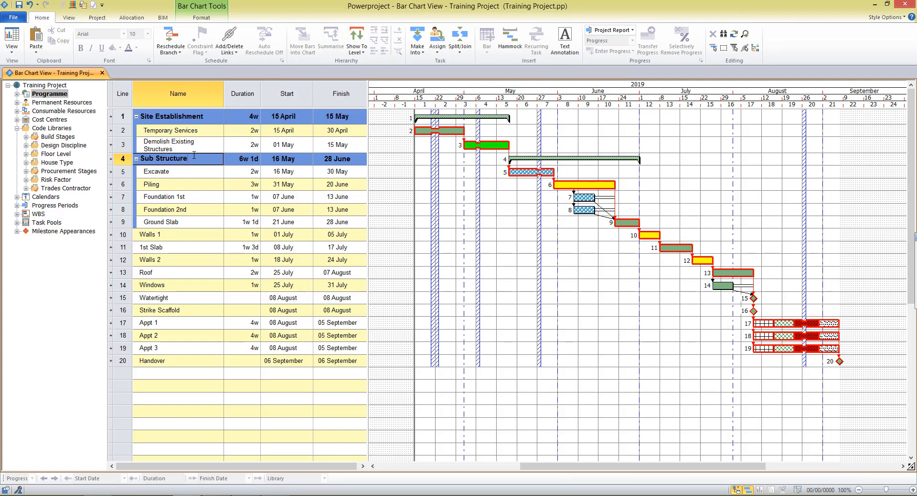
Step: Summarise the bars from Walls 1 to Strike Scaffold under a summary named Super Structure
{"action": "left_click_drag", "start_coordinate": [124, 235], "coordinate": [117, 310]}
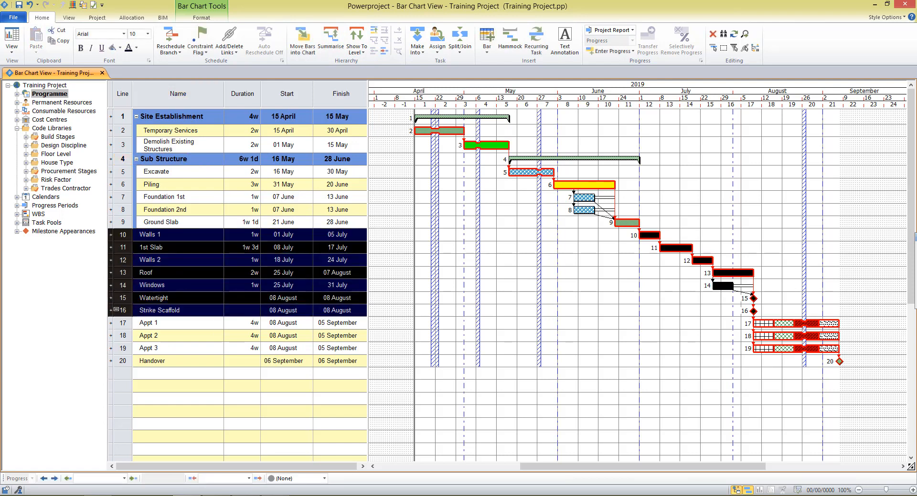
{"action": "left_click", "coordinate": [324, 50]}
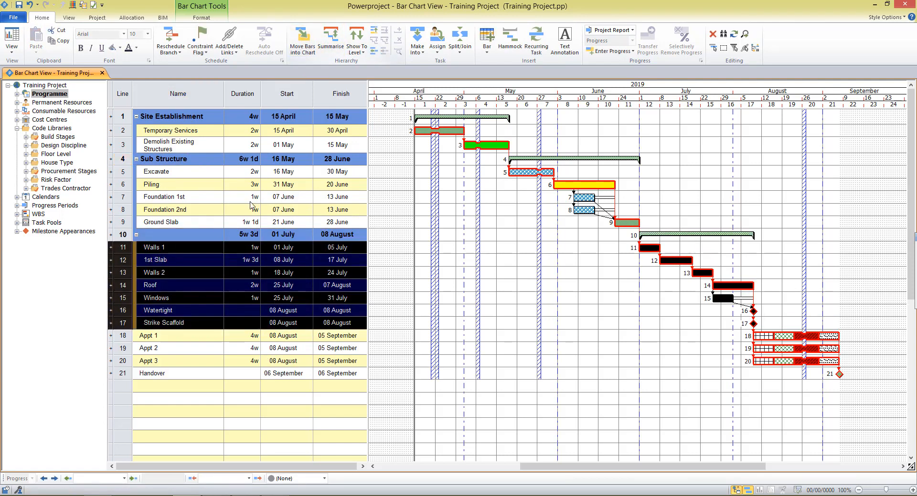
{"action": "left_click", "coordinate": [190, 234]}
{"action": "type", "text": "Super St"}
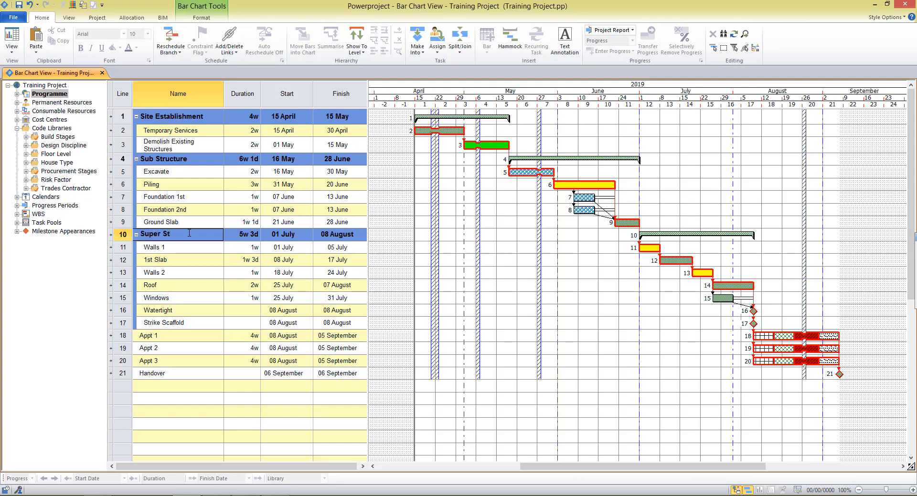
{"action": "type", "text": "ructure"}
Step: Summarise the three apartment bars and Handover as Internals, and move Handover back out of that summary
{"action": "left_click_drag", "start_coordinate": [125, 335], "coordinate": [123, 375]}
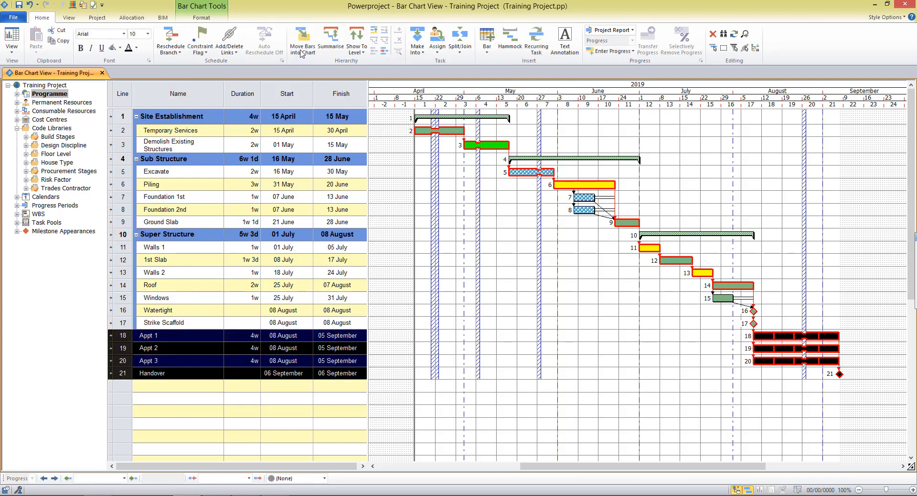
{"action": "left_click", "coordinate": [330, 48]}
{"action": "left_click", "coordinate": [180, 337]}
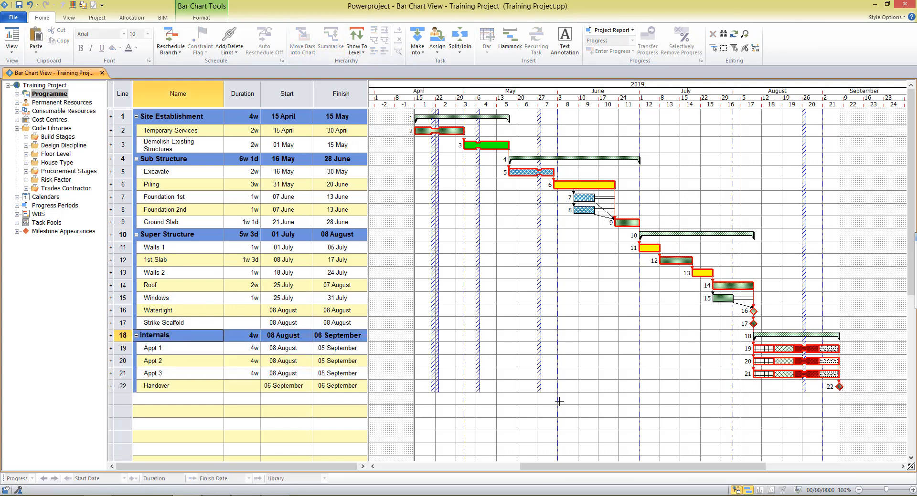
{"action": "left_click", "coordinate": [535, 383]}
{"action": "left_click", "coordinate": [125, 386]}
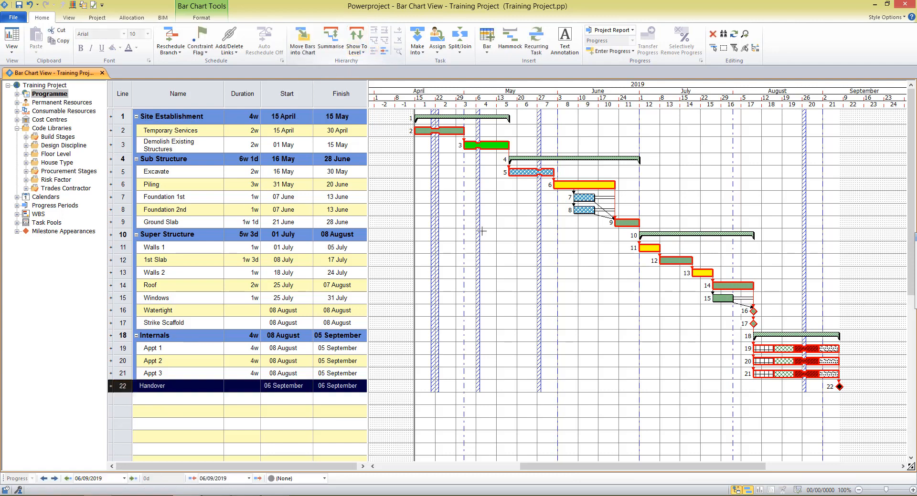
{"action": "left_click", "coordinate": [521, 428]}
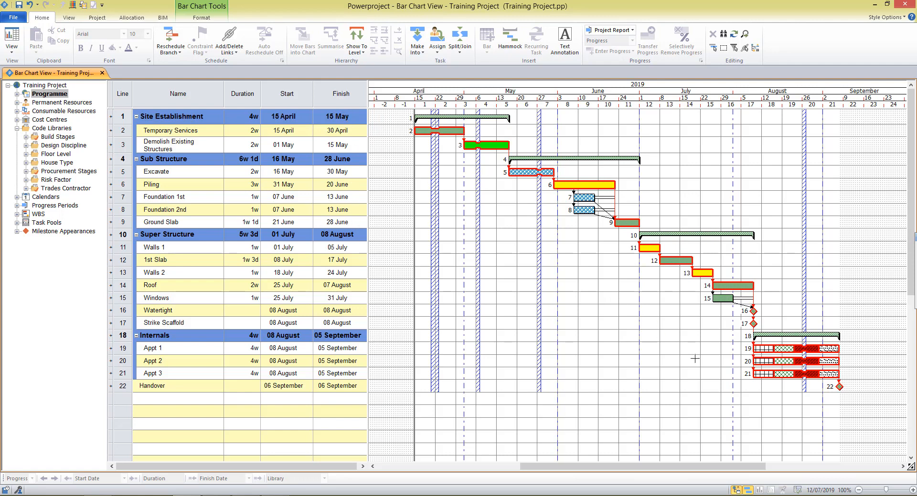
Step: Collapse the Site Establishment, Sub Structure, Super Structure and Internals summaries, and show all levels of the programme again
{"action": "double_click", "coordinate": [443, 117]}
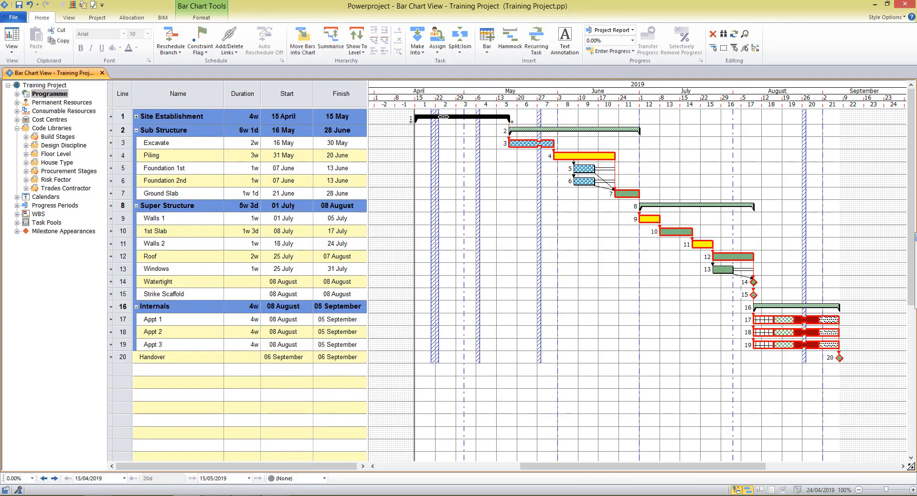
{"action": "double_click", "coordinate": [537, 129]}
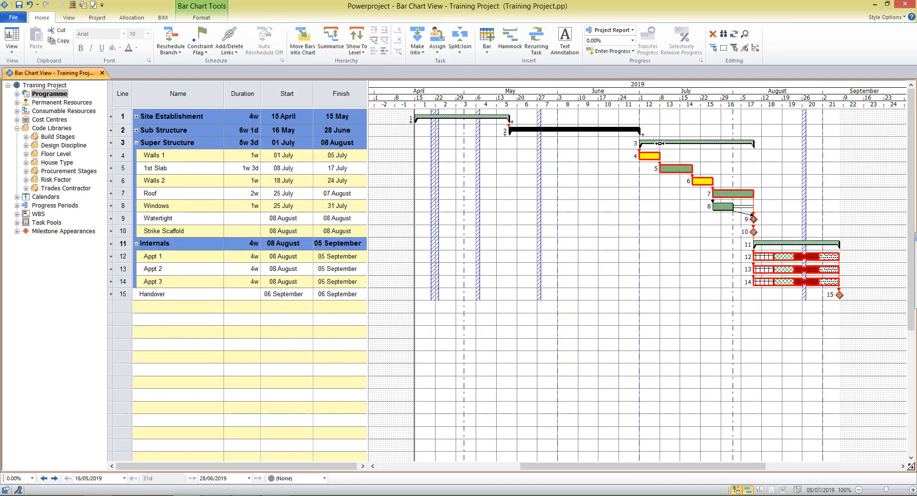
{"action": "double_click", "coordinate": [666, 143]}
{"action": "double_click", "coordinate": [770, 155]}
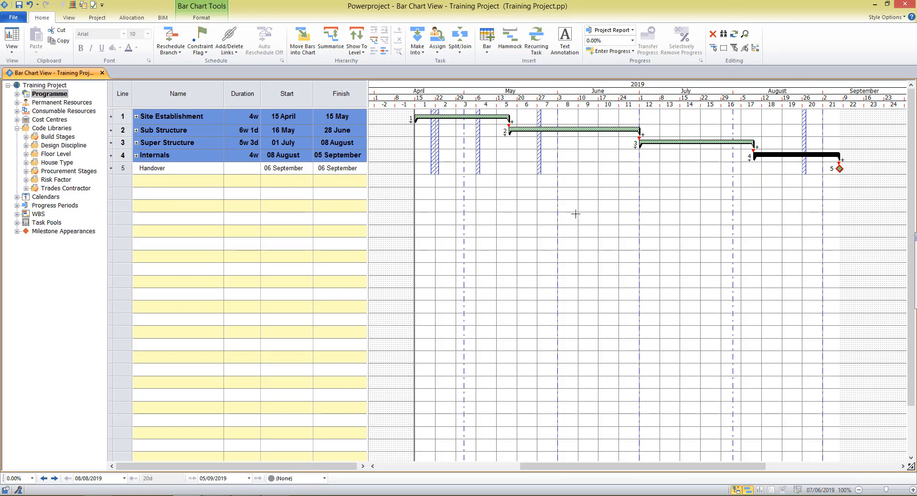
{"action": "left_click", "coordinate": [365, 54]}
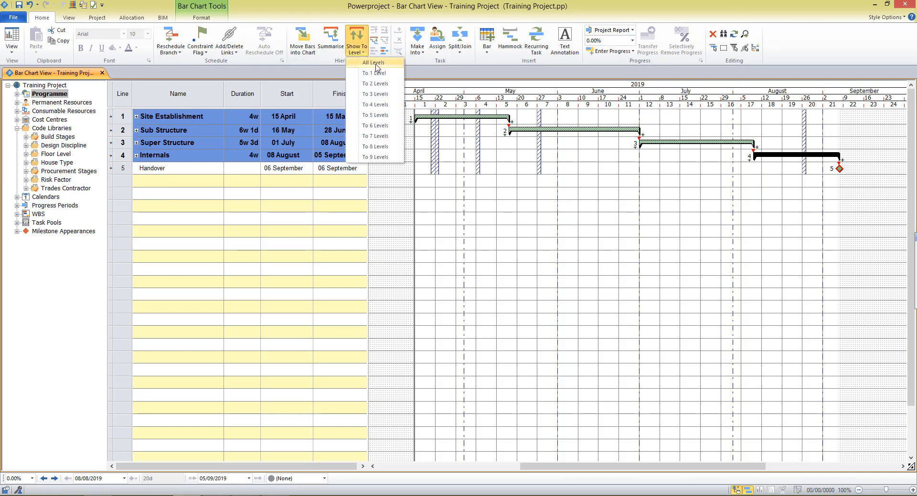
{"action": "left_click", "coordinate": [375, 64]}
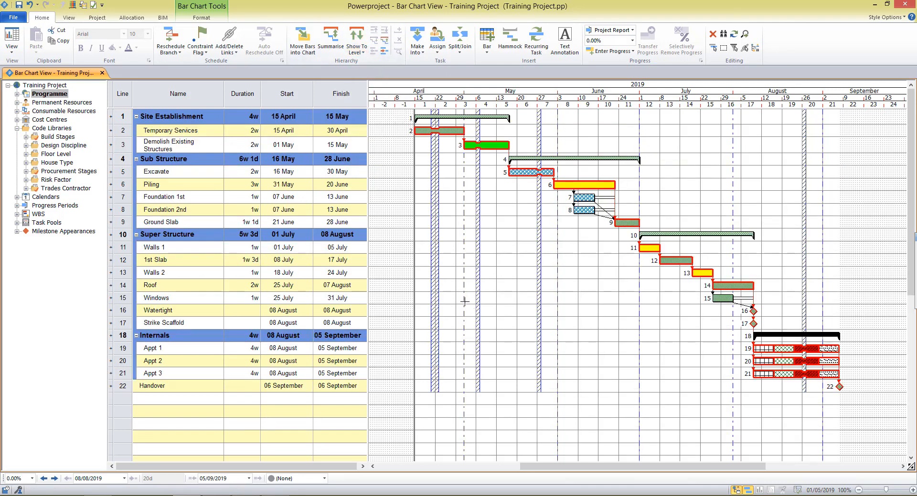
Step: Expand Programme in the project tree and view the Site Establishment, Super Structure and Sub Structure charts individually
{"action": "left_click", "coordinate": [17, 94]}
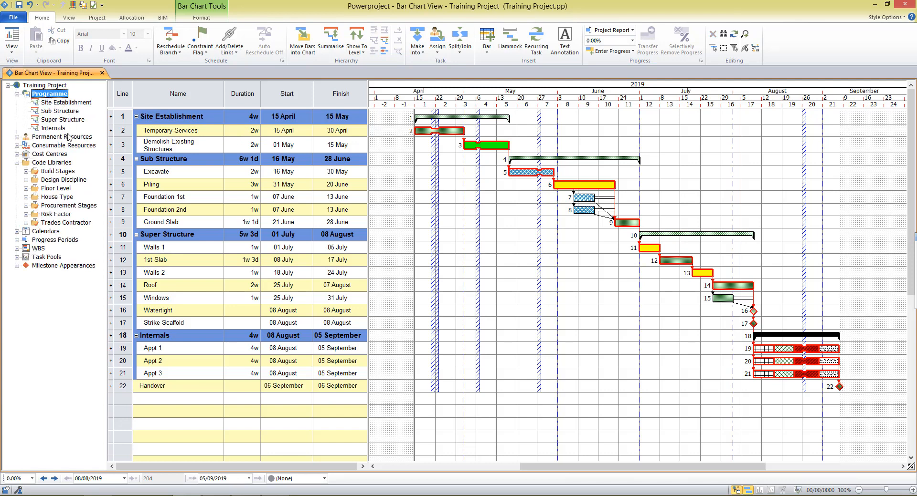
{"action": "left_click", "coordinate": [60, 104]}
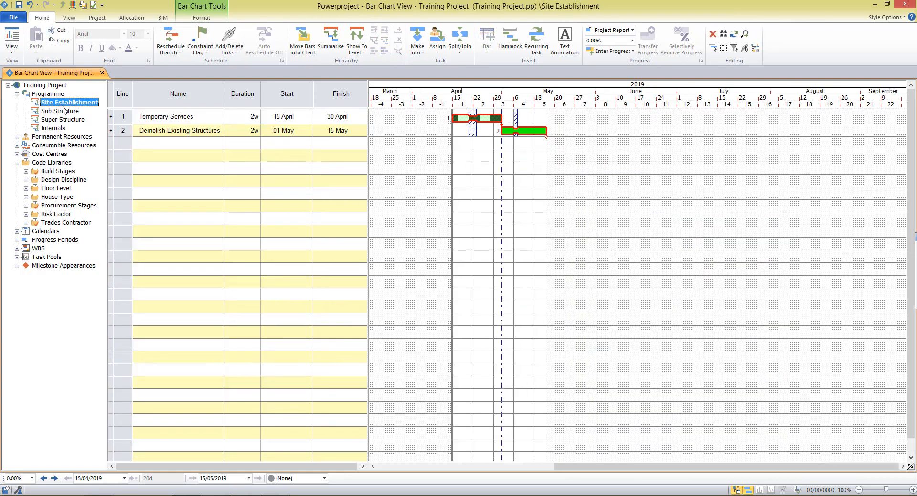
{"action": "left_click", "coordinate": [69, 121]}
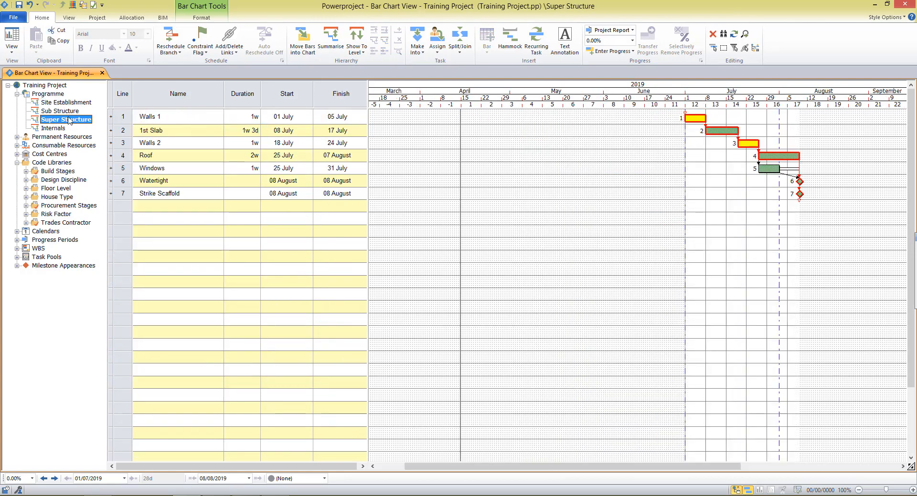
{"action": "left_click", "coordinate": [67, 112]}
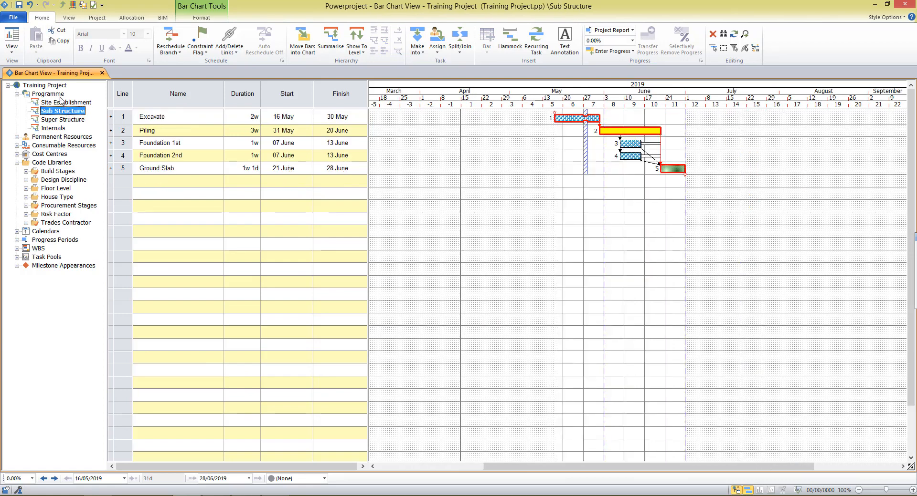
{"action": "left_click", "coordinate": [58, 95]}
{"action": "left_click", "coordinate": [62, 102]}
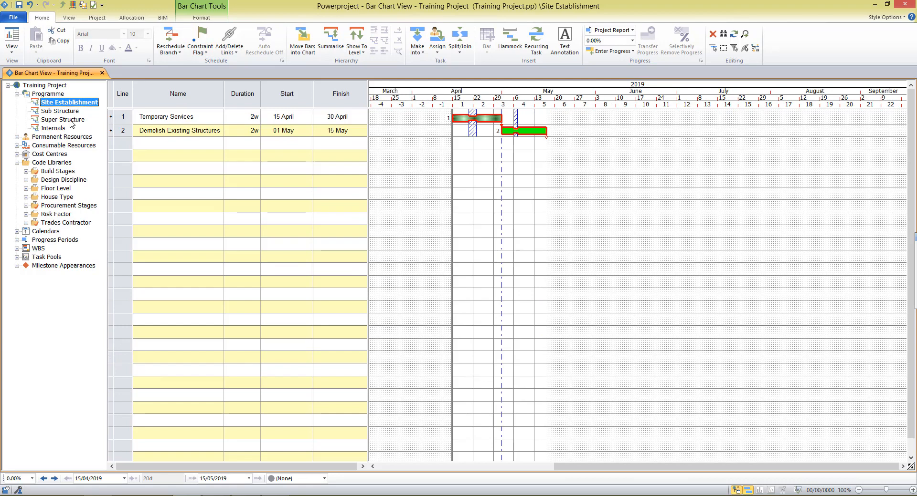
Step: View the Site Establishment to Super Structure charts together, view Super Structure with Internals, and return to the whole programme
{"action": "left_click", "coordinate": [70, 120], "text": "shift"}
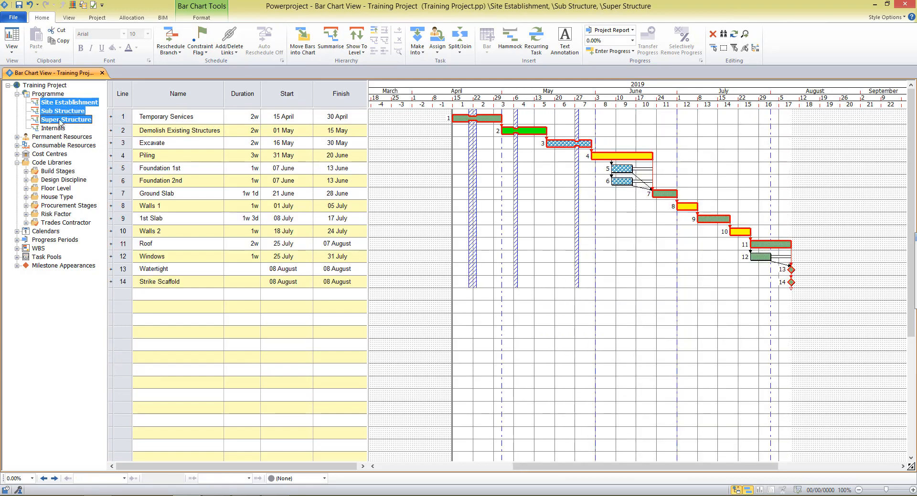
{"action": "left_click", "coordinate": [60, 120]}
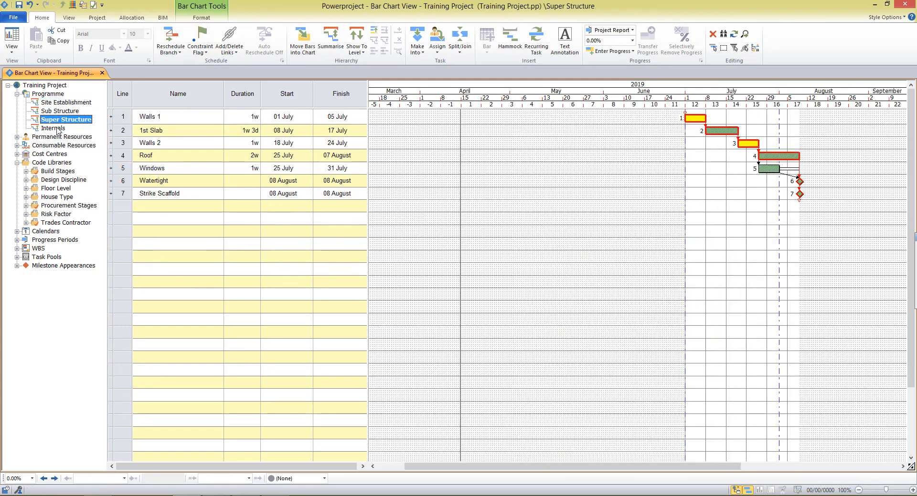
{"action": "left_click", "coordinate": [54, 129], "text": "ctrl"}
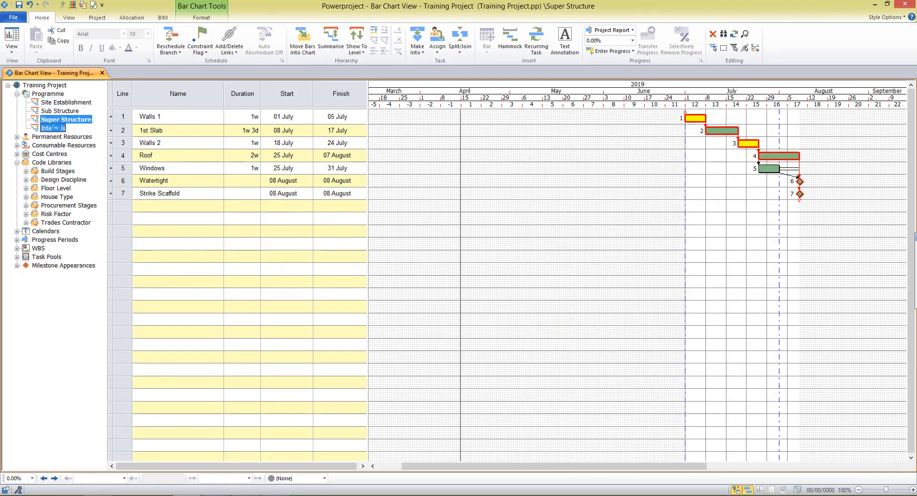
{"action": "left_click", "coordinate": [48, 95]}
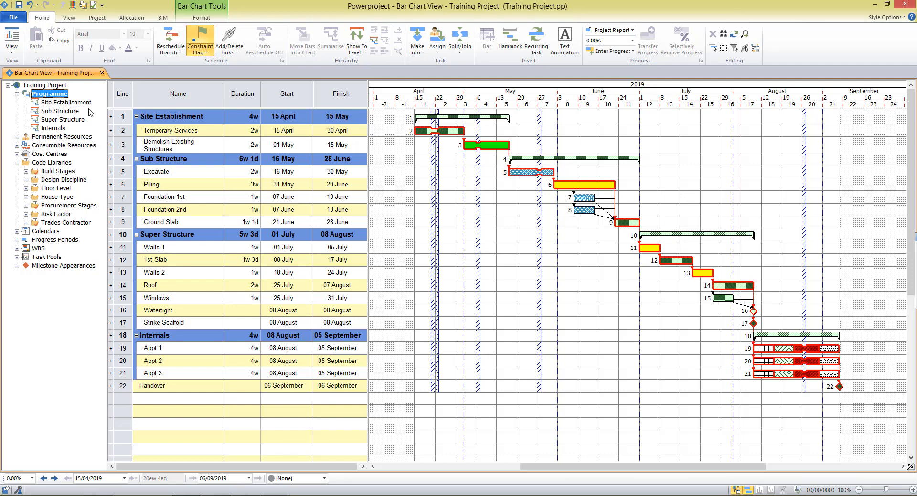
Step: Assign the "7 day week, Bank Hols & Xmas" calendar to Piling, retaining its absolute duration and leaving the folding calendar as it is
{"action": "left_click", "coordinate": [16, 232]}
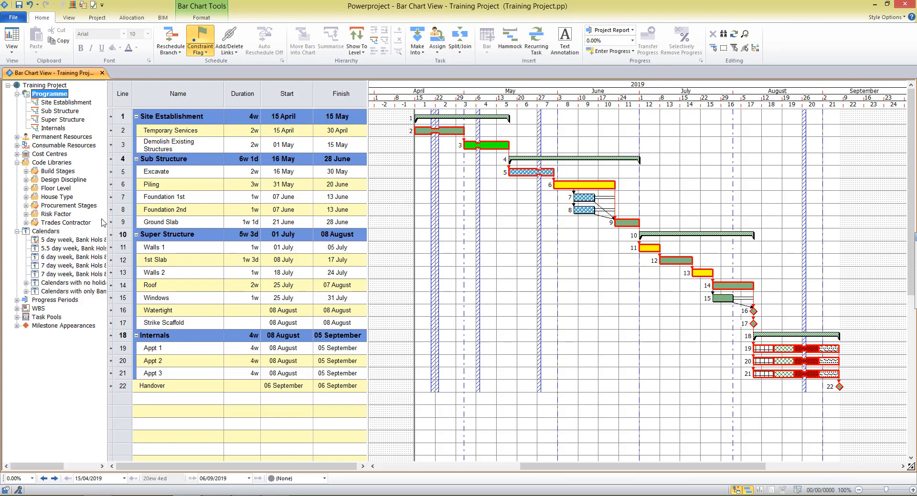
{"action": "left_click_drag", "start_coordinate": [106, 220], "coordinate": [154, 221]}
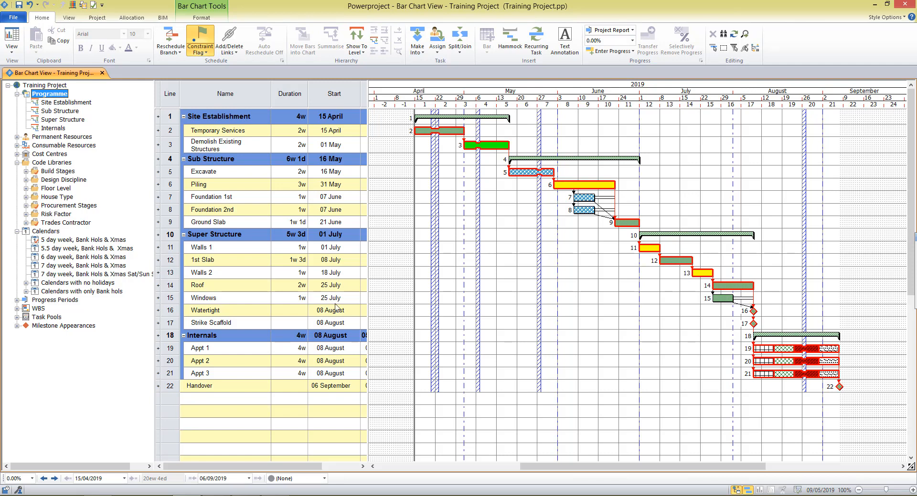
{"action": "left_click", "coordinate": [84, 266]}
{"action": "left_click_drag", "start_coordinate": [84, 268], "coordinate": [569, 189]}
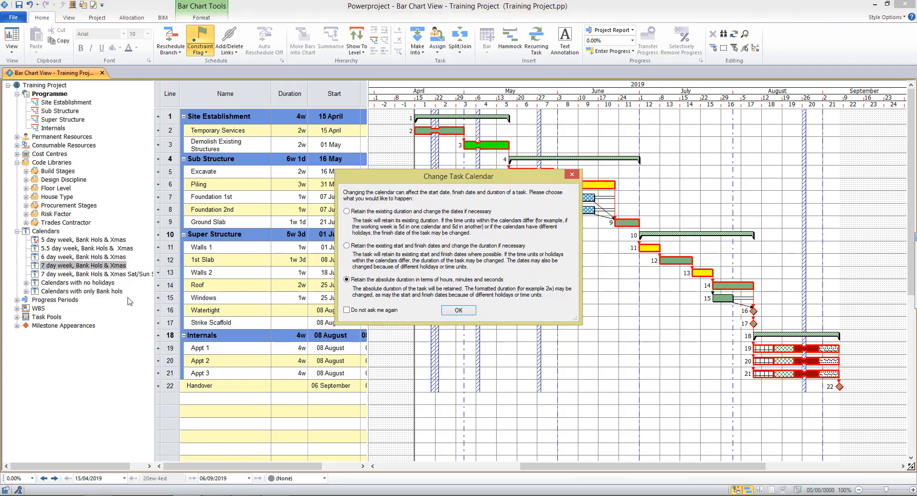
{"action": "left_click", "coordinate": [459, 311]}
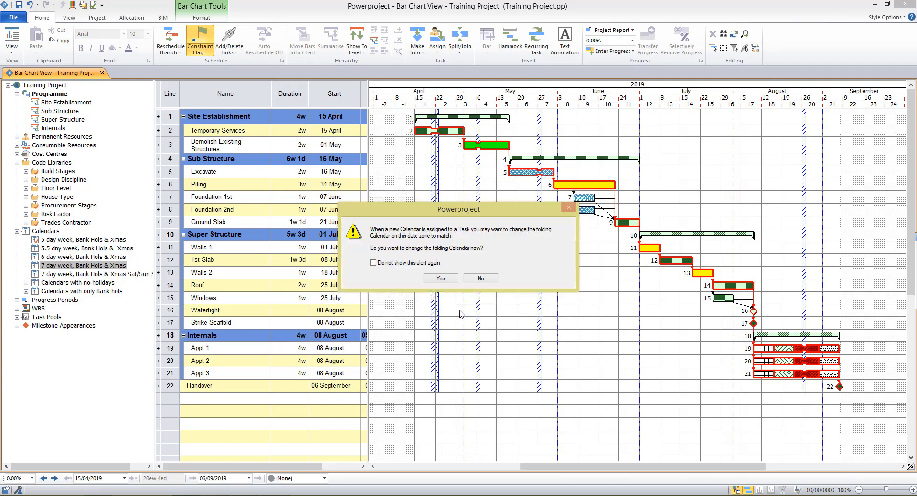
{"action": "left_click", "coordinate": [478, 280]}
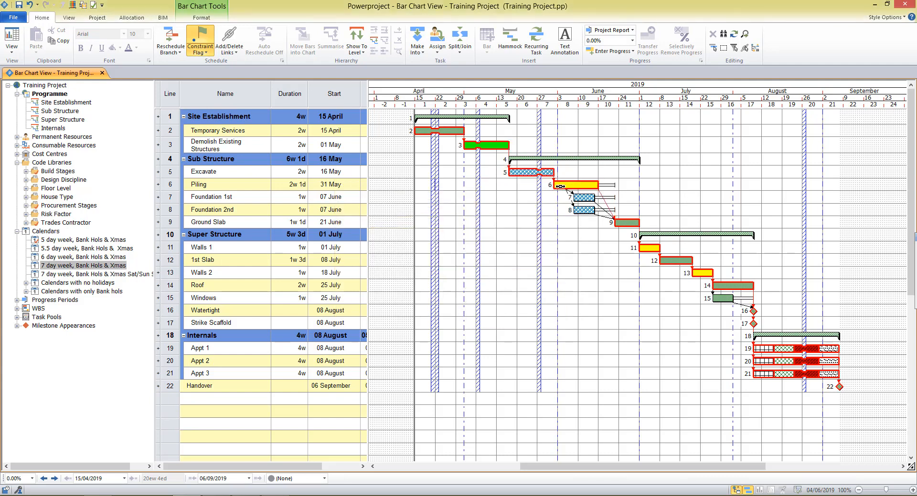
Step: Reschedule the programme with the 7-day calendar on Piling, straightening progress to the progress entry period
{"action": "left_click_drag", "start_coordinate": [583, 188], "coordinate": [587, 197]}
{"action": "left_click", "coordinate": [170, 39]}
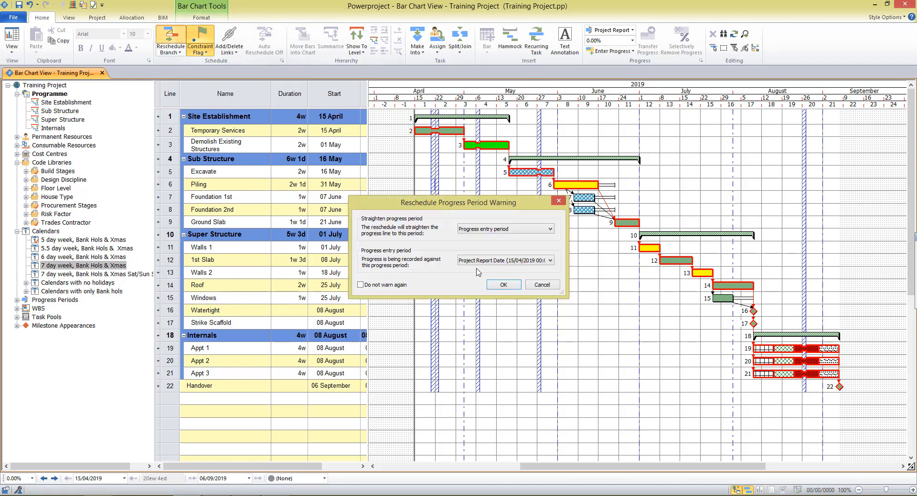
{"action": "left_click", "coordinate": [504, 285]}
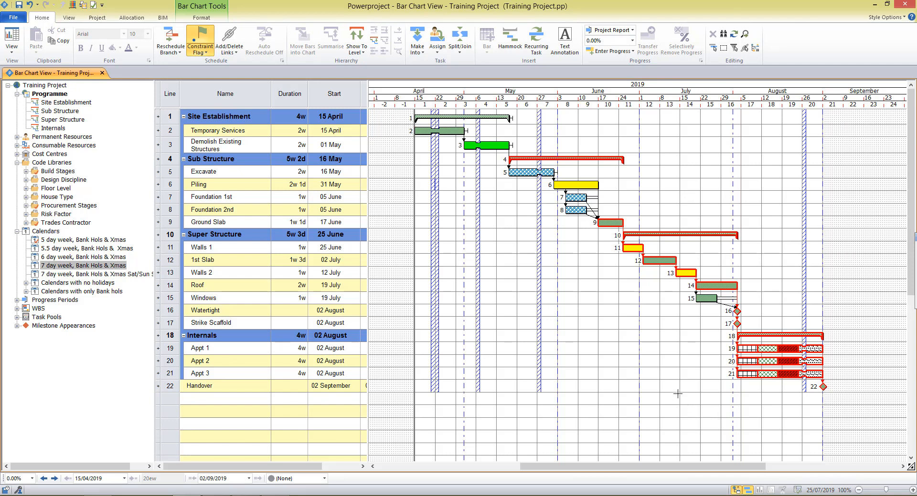
Step: Undo the reschedule and the calendar change on Piling
{"action": "left_click", "coordinate": [30, 7]}
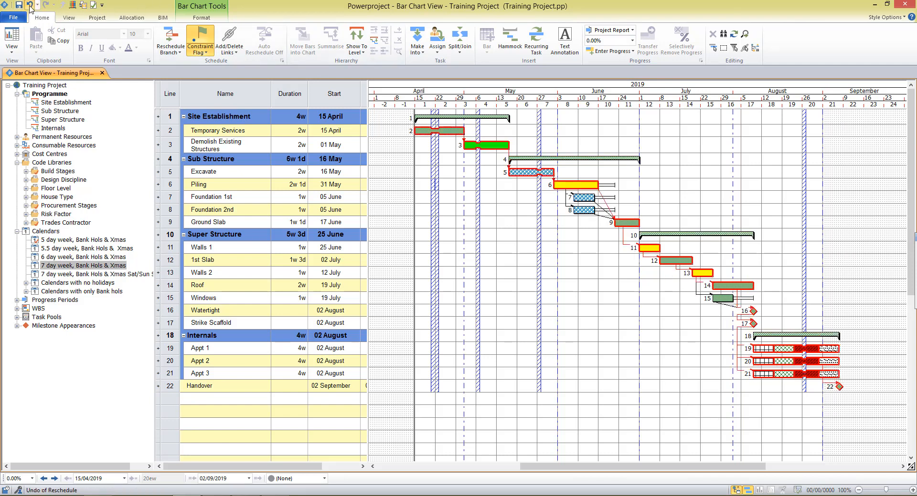
{"action": "left_click", "coordinate": [30, 7]}
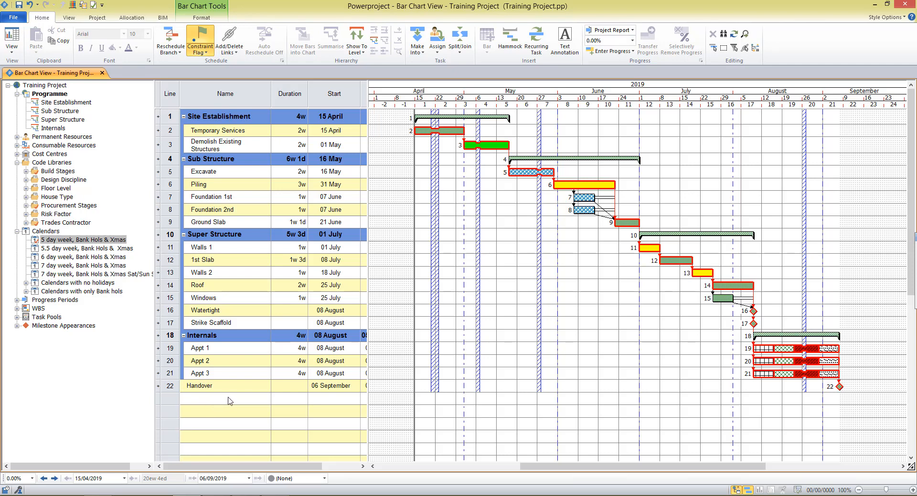
Step: Add bars named Buffer and Client Handover below Handover, and rename Handover as Target Handover
{"action": "left_click", "coordinate": [208, 402]}
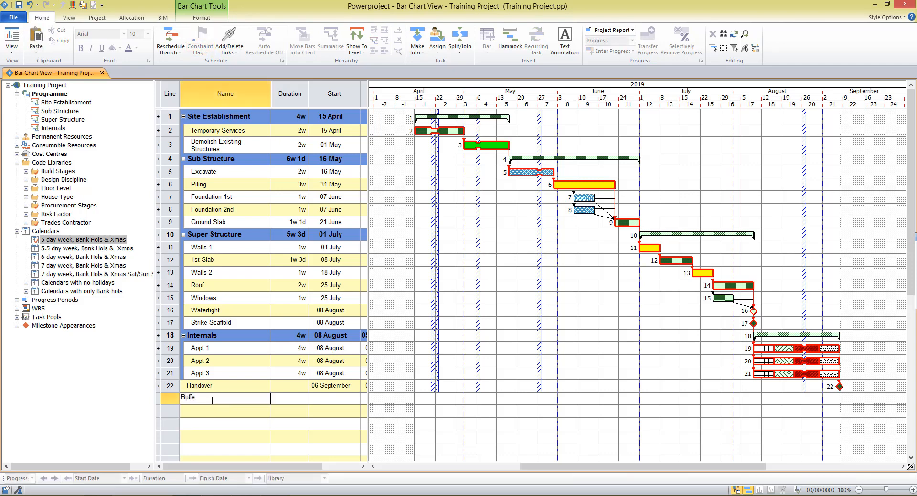
{"action": "key", "text": "Return"}
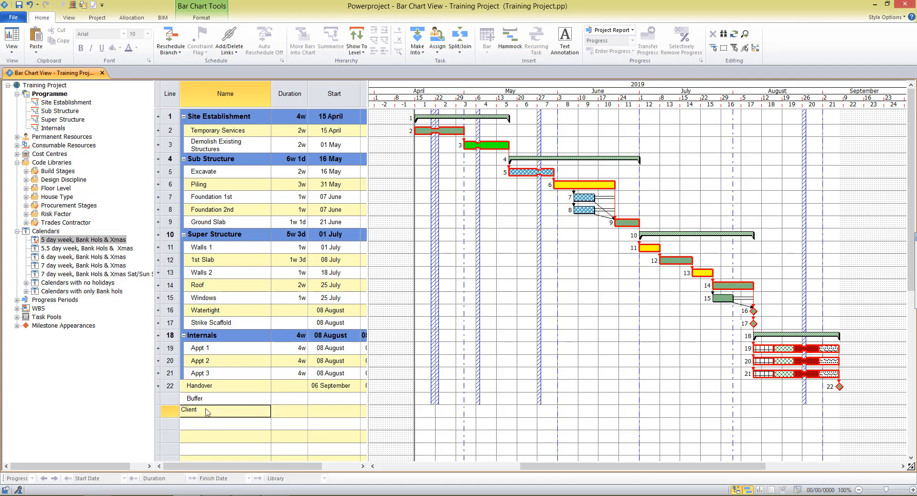
{"action": "type", "text": "Client Handover"}
{"action": "left_click", "coordinate": [186, 388]}
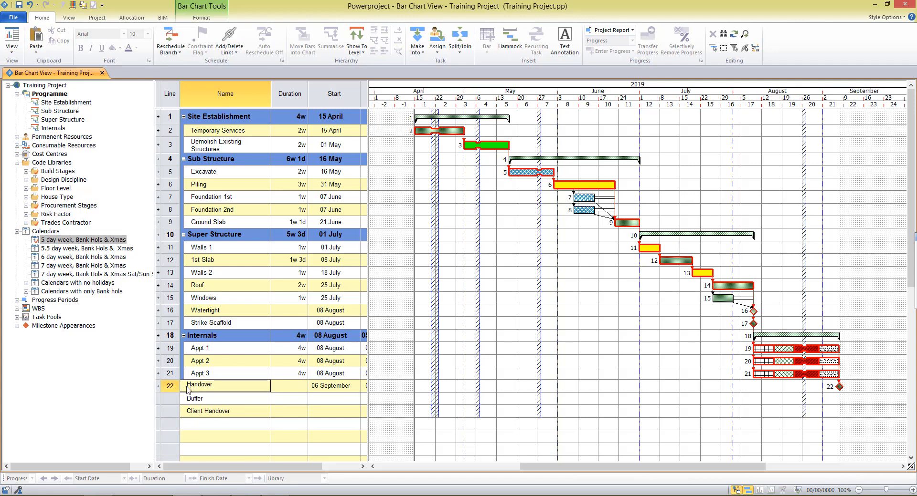
{"action": "type", "text": "Target"}
Step: Set the Buffer bar's duration to 3w and make Client Handover a milestone
{"action": "left_click", "coordinate": [285, 402]}
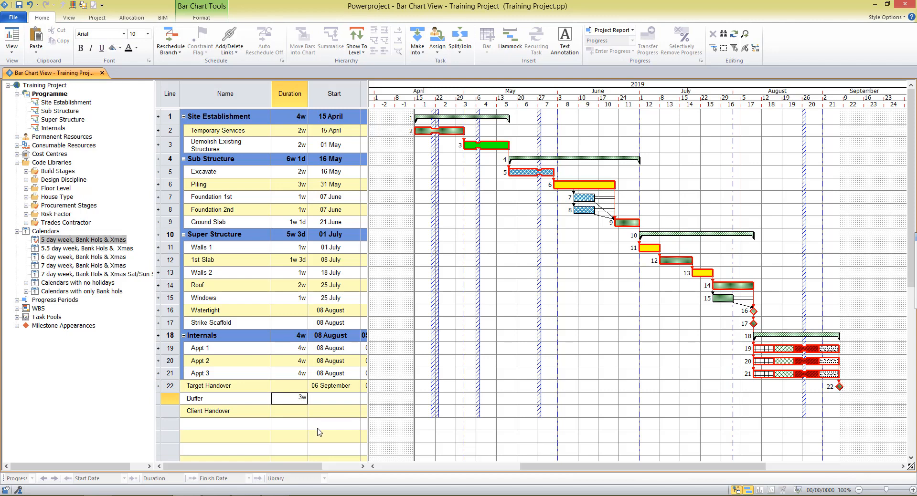
{"action": "left_click", "coordinate": [289, 412]}
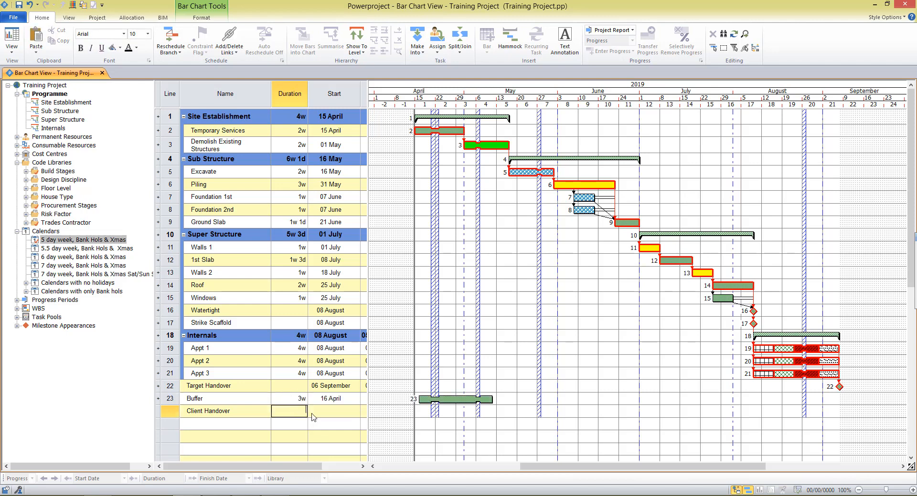
{"action": "left_click", "coordinate": [457, 438]}
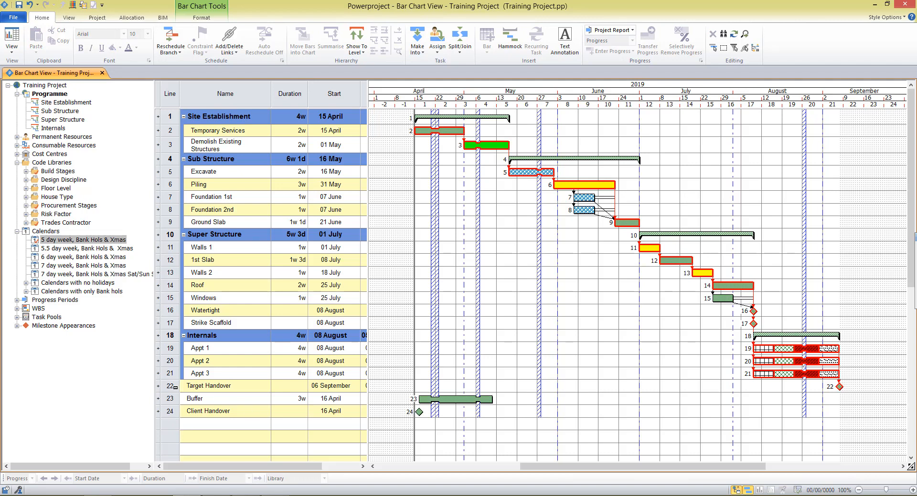
Step: Link Target Handover, Buffer and Client Handover in sequence with finish-to-start links
{"action": "left_click_drag", "start_coordinate": [175, 388], "coordinate": [185, 413]}
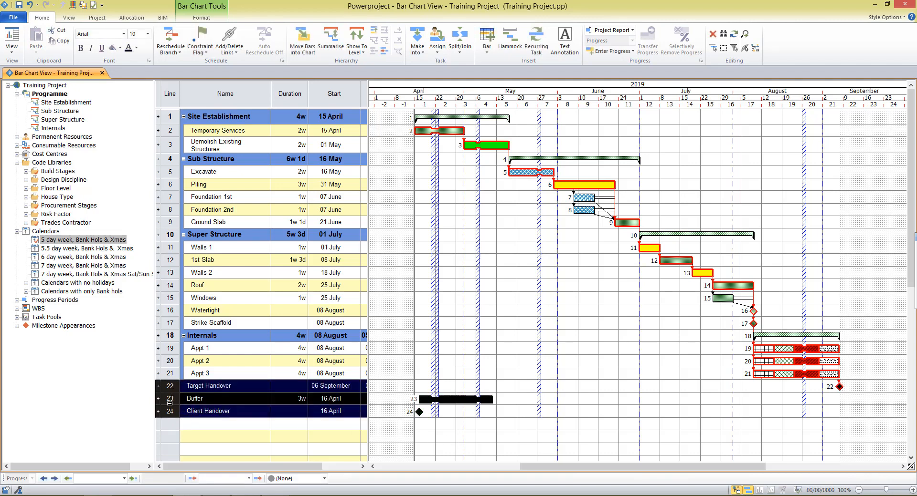
{"action": "left_click", "coordinate": [233, 55]}
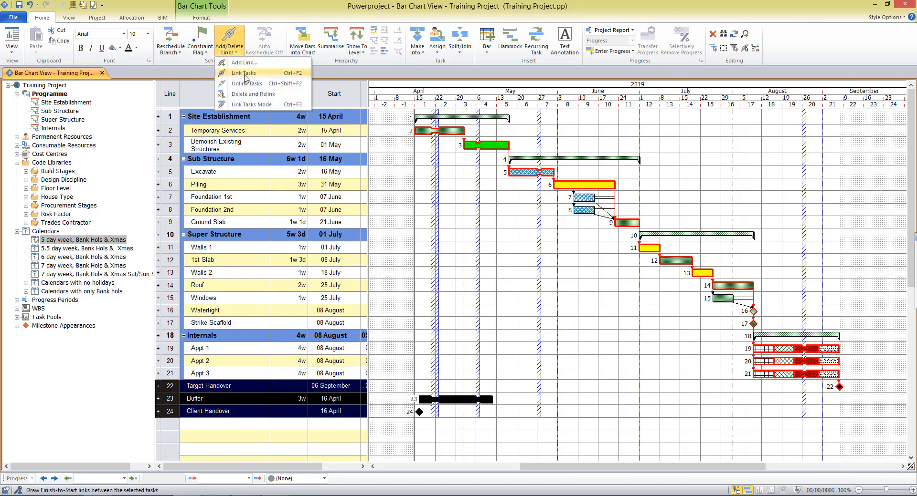
{"action": "left_click", "coordinate": [244, 74]}
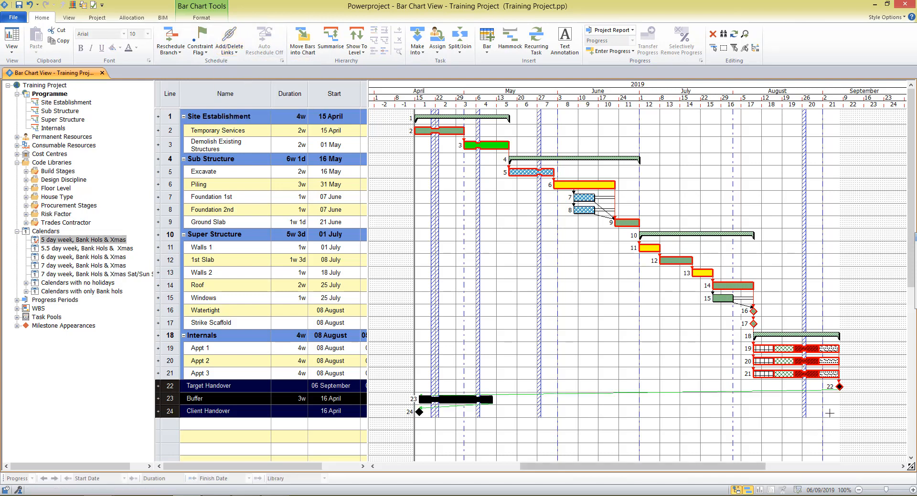
Step: Reschedule the programme with the linked Buffer and Client Handover, straightening progress to the progress entry period
{"action": "left_click", "coordinate": [171, 34]}
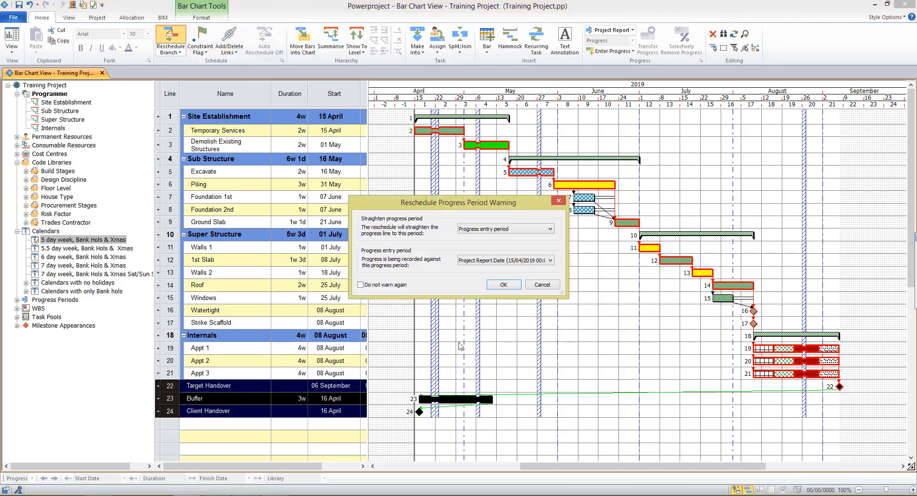
{"action": "left_click", "coordinate": [499, 284]}
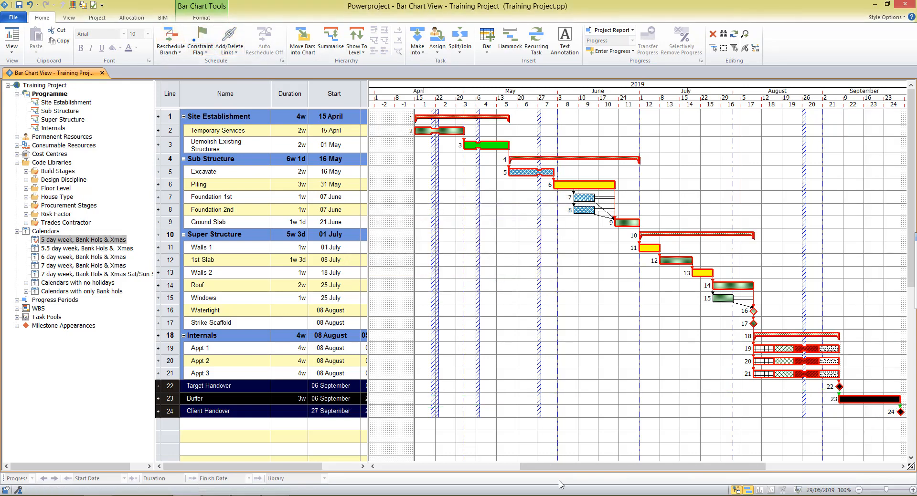
{"action": "scroll", "coordinate": [544, 468], "scroll_direction": "right", "scroll_amount": 3}
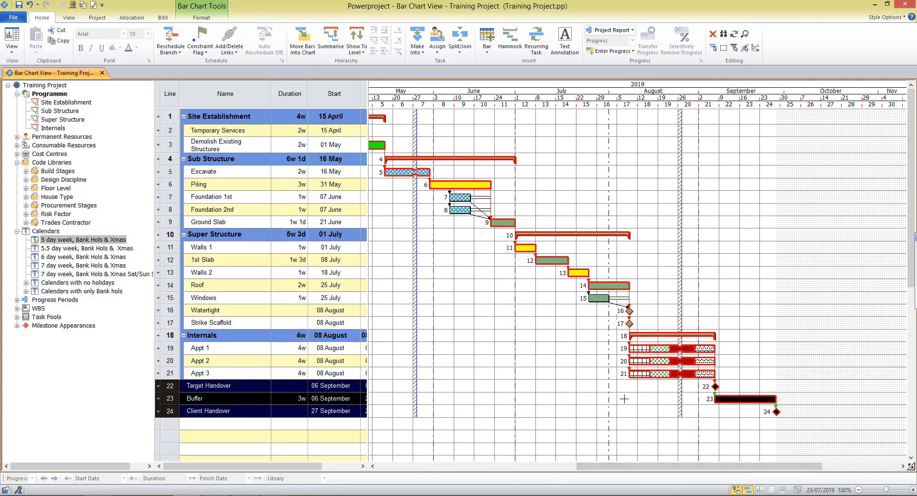
{"action": "left_click", "coordinate": [723, 405]}
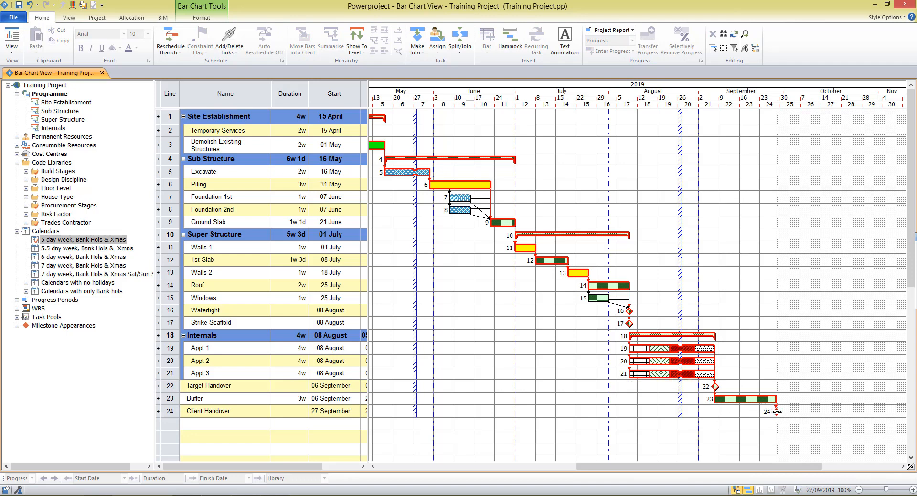
Step: Convert the Buffer bar into a buffer task
{"action": "right_click", "coordinate": [732, 400]}
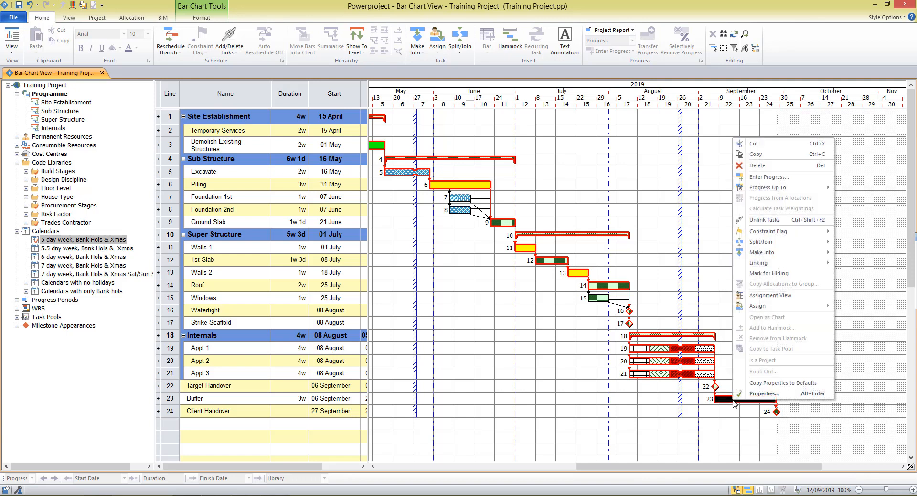
{"action": "mouse_move", "coordinate": [762, 254]}
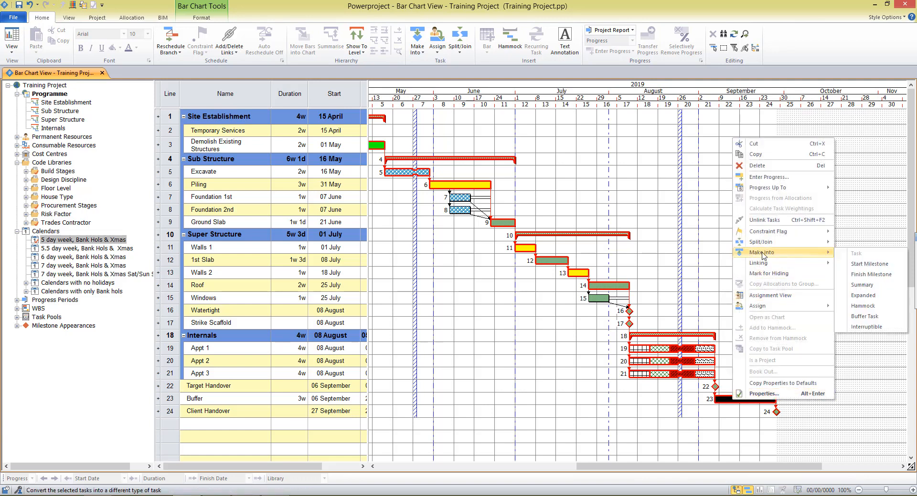
{"action": "left_click", "coordinate": [871, 323]}
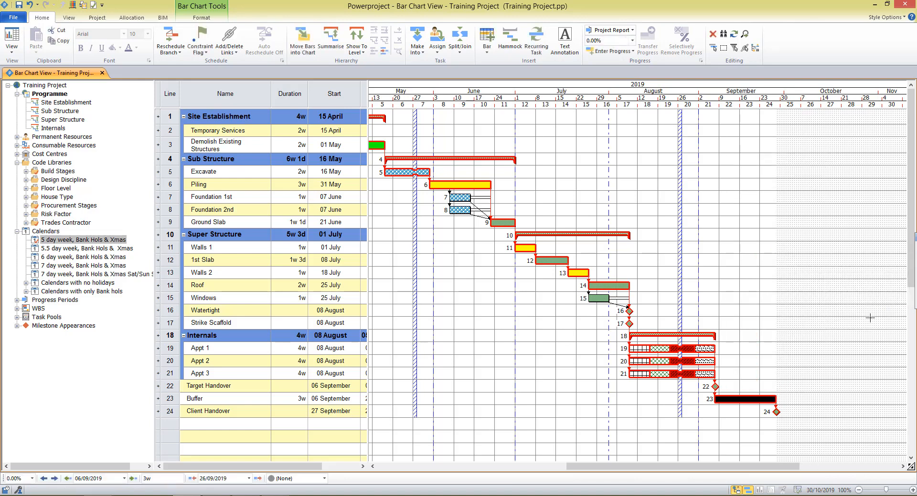
{"action": "left_click", "coordinate": [750, 434]}
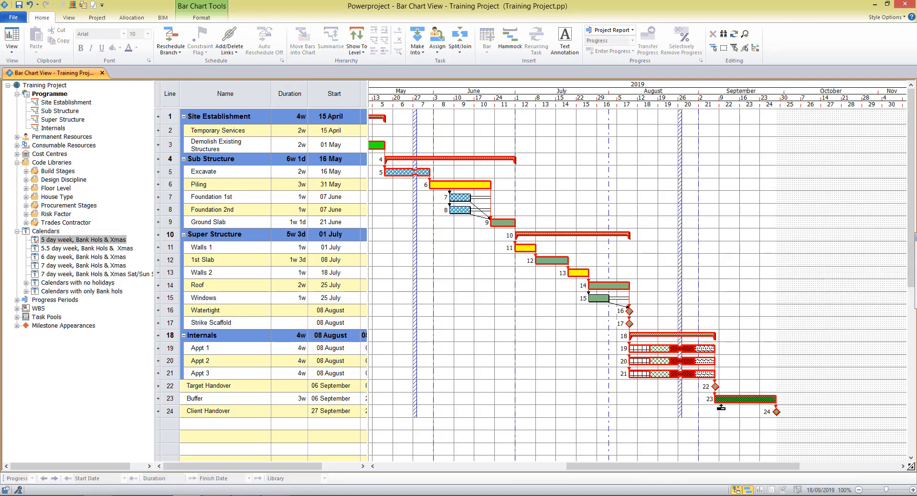
Step: Try to set a constraint flag on the Client Handover milestone and reschedule the programme, and undo that reschedule
{"action": "left_click", "coordinate": [776, 413]}
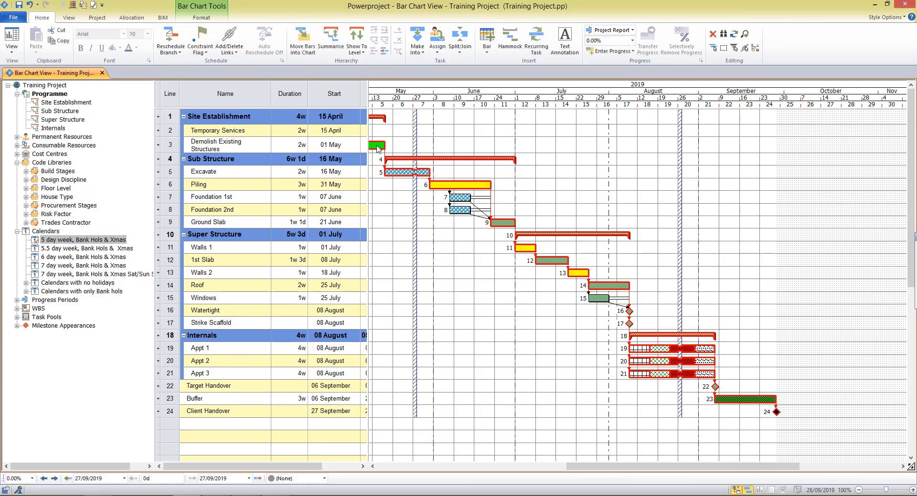
{"action": "left_click", "coordinate": [201, 42]}
{"action": "left_click", "coordinate": [200, 42]}
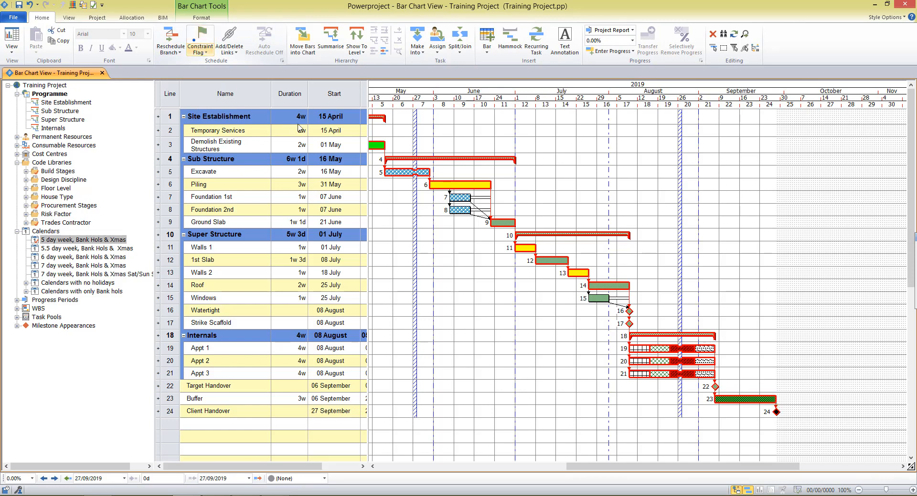
{"action": "left_click", "coordinate": [171, 38]}
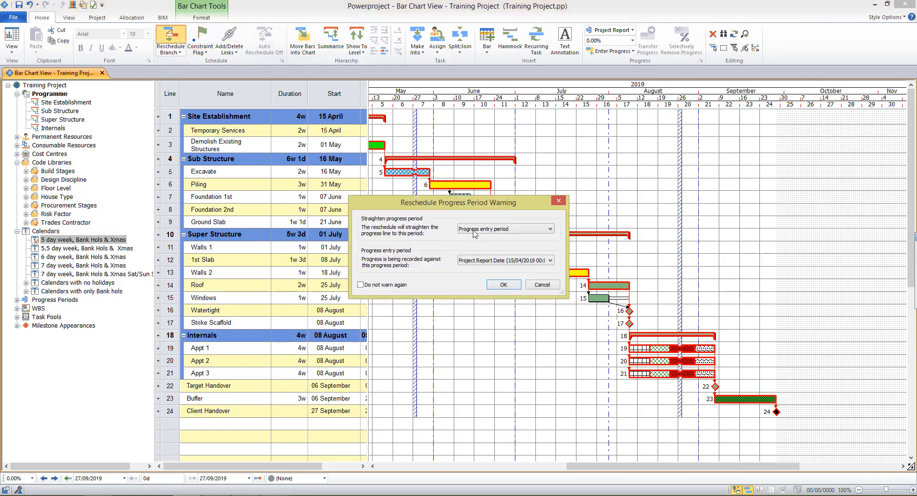
{"action": "left_click", "coordinate": [510, 287]}
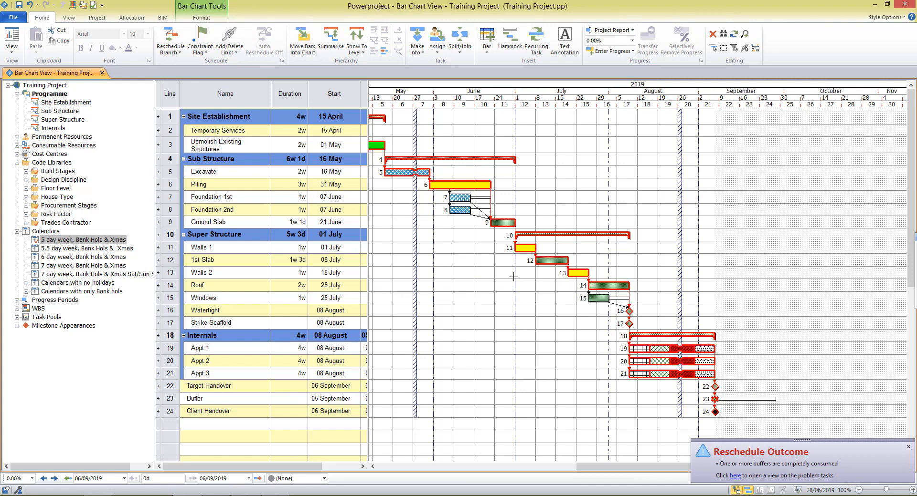
{"action": "left_click", "coordinate": [29, 6]}
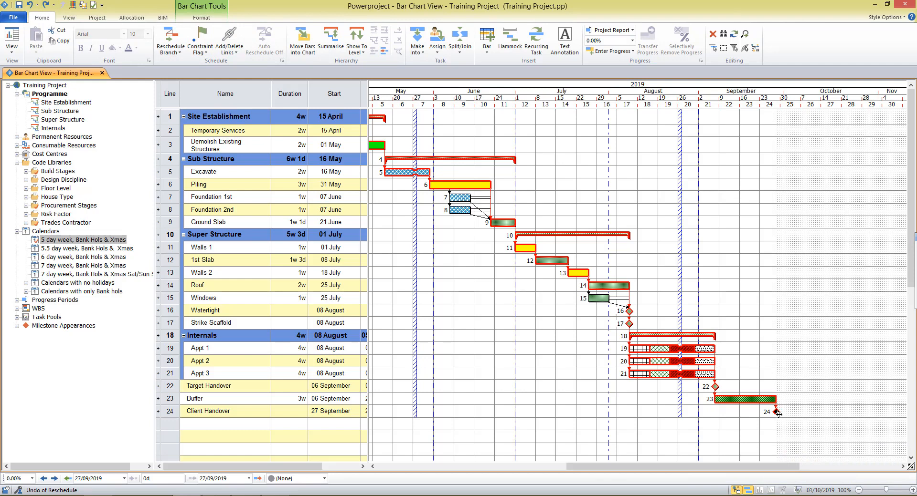
Step: Flag the Client Handover milestone with a constraint at 27 September and reschedule, straightening progress to the progress entry period
{"action": "left_click", "coordinate": [200, 35]}
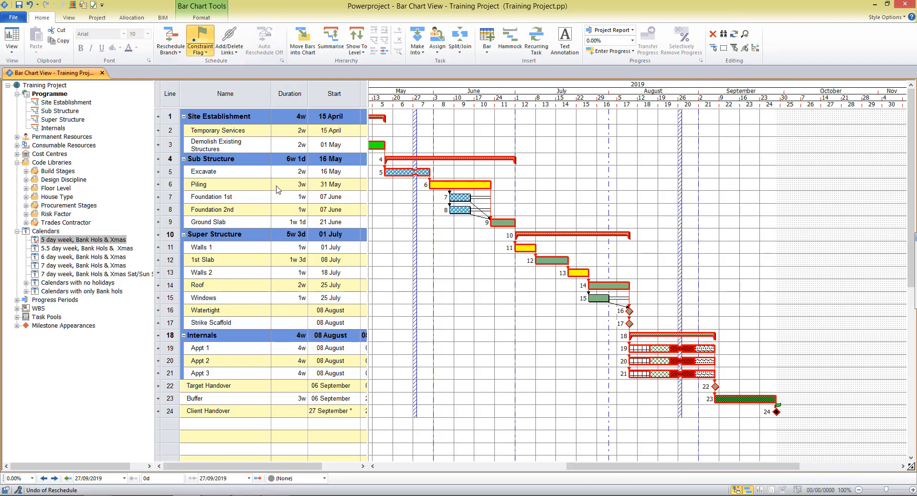
{"action": "left_click", "coordinate": [170, 36]}
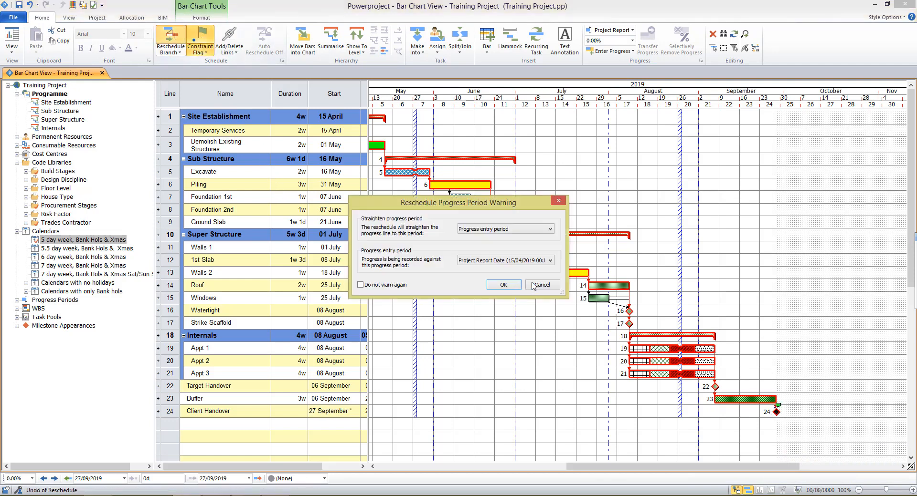
{"action": "left_click", "coordinate": [503, 285]}
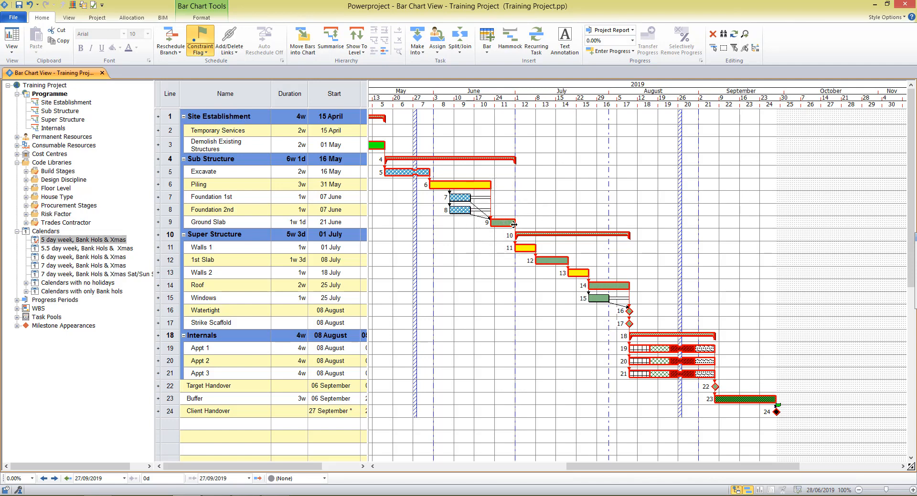
Step: Try extending the Ground Slab bar to a duration of 2w and reschedule the programme to test the buffer
{"action": "left_click_drag", "start_coordinate": [514, 223], "coordinate": [532, 224]}
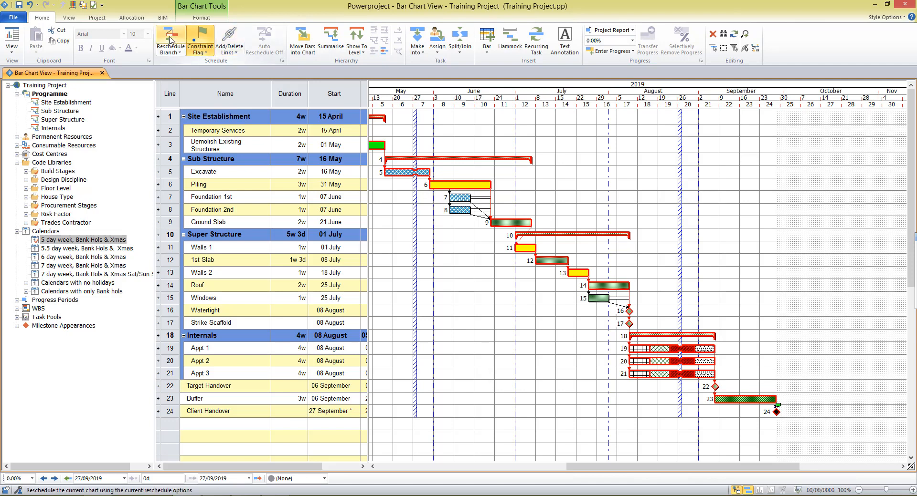
{"action": "left_click", "coordinate": [170, 40]}
{"action": "left_click", "coordinate": [498, 283]}
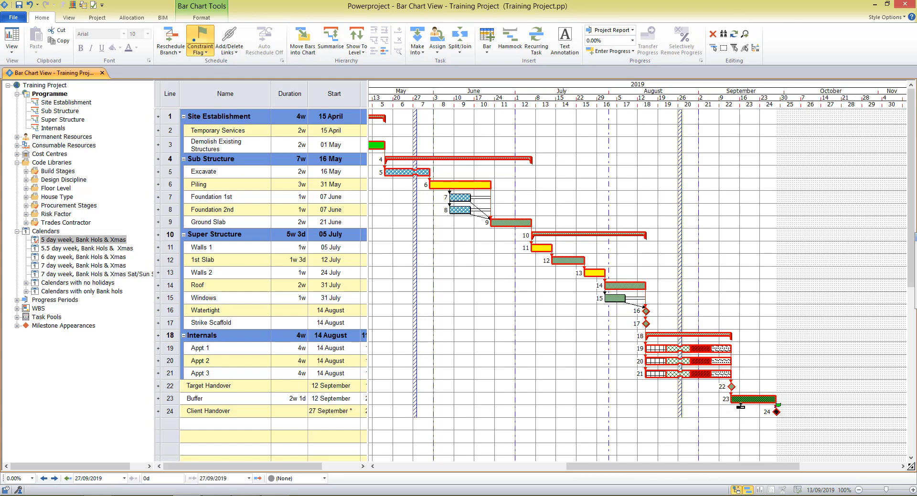
Step: Undo the last reschedule and the Ground Slab extension
{"action": "left_click_drag", "start_coordinate": [741, 406], "coordinate": [765, 406]}
{"action": "left_click", "coordinate": [29, 10]}
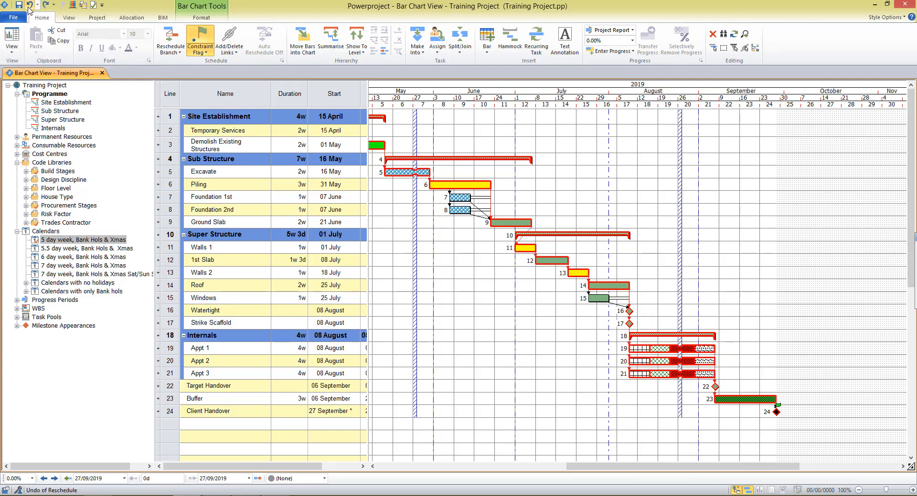
{"action": "left_click", "coordinate": [29, 10]}
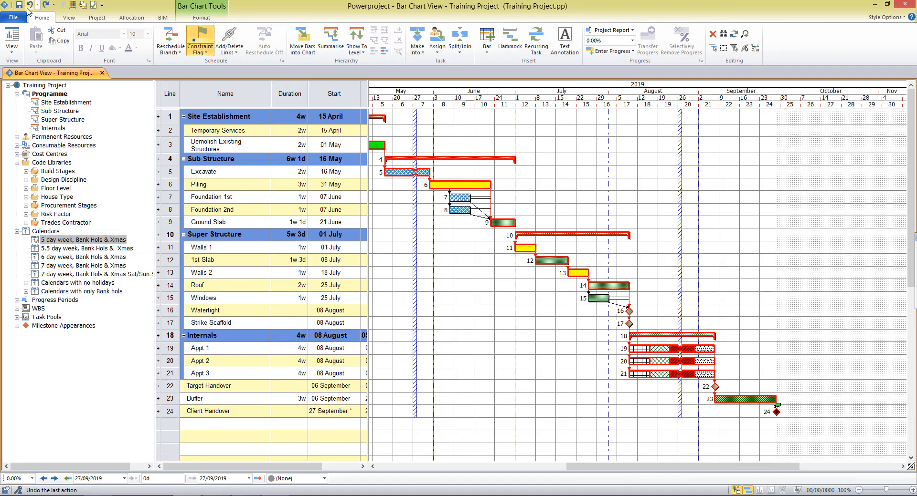